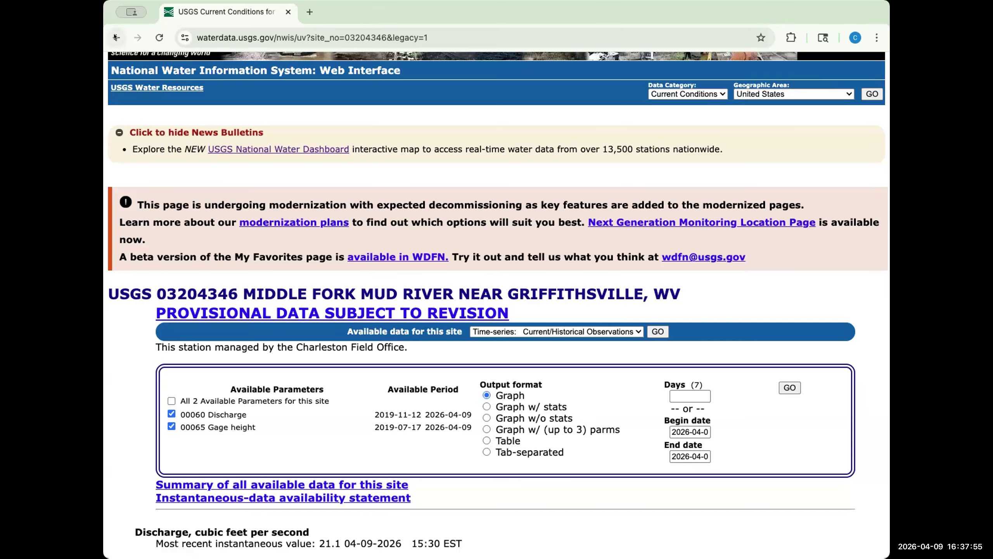
Return to the search results, open the Middle Fork Mud River Near Griffithsville, WV monitoring location page, and view its gage height graph.
{"action": "left_click", "coordinate": [116, 38]}
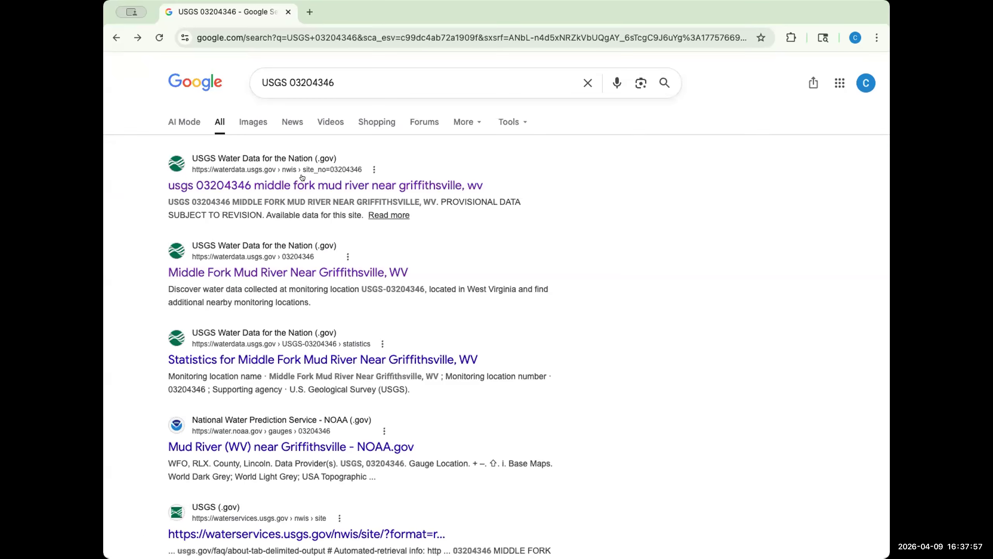
{"action": "left_click", "coordinate": [291, 273]}
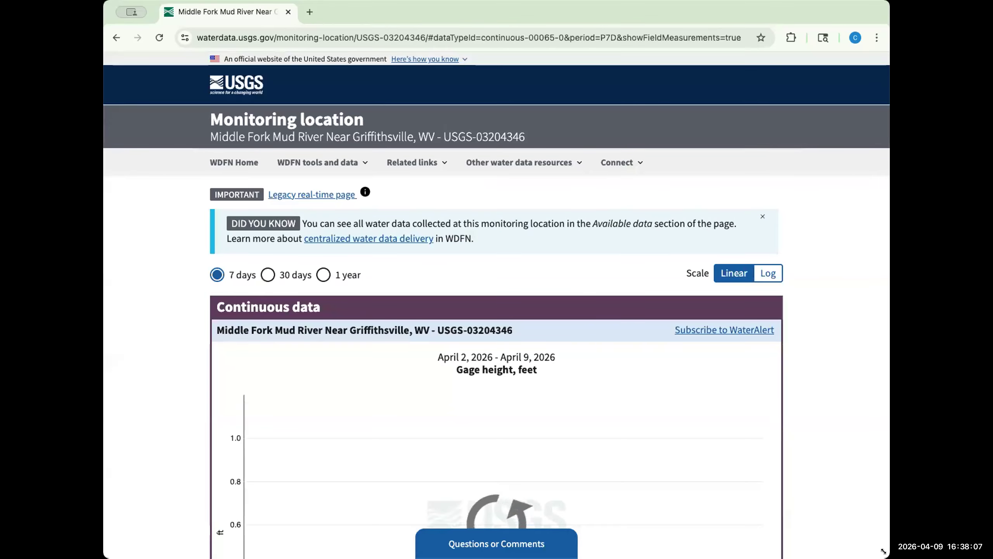
{"action": "scroll", "coordinate": [790, 445], "scroll_direction": "down", "scroll_amount": 5}
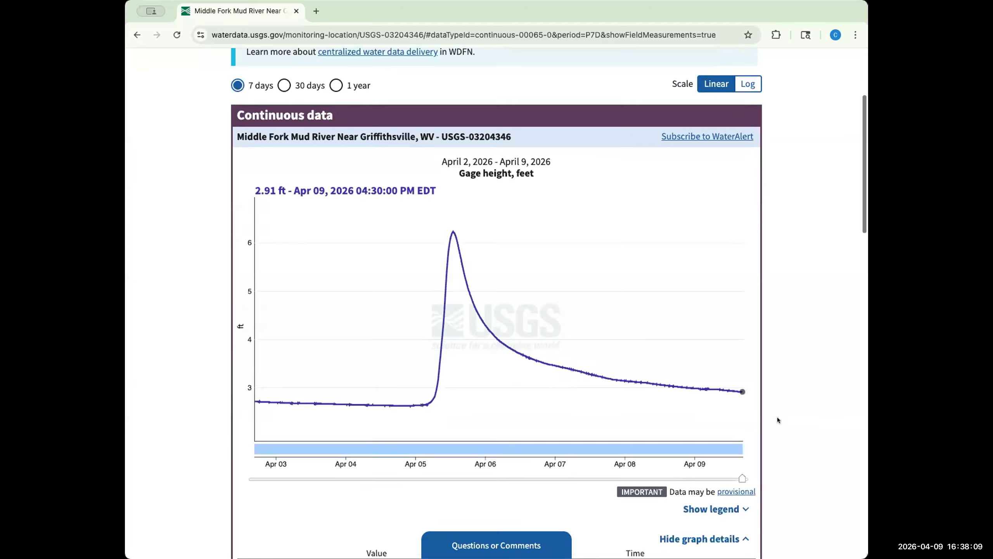
{"action": "scroll", "coordinate": [784, 429], "scroll_direction": "down", "scroll_amount": 10}
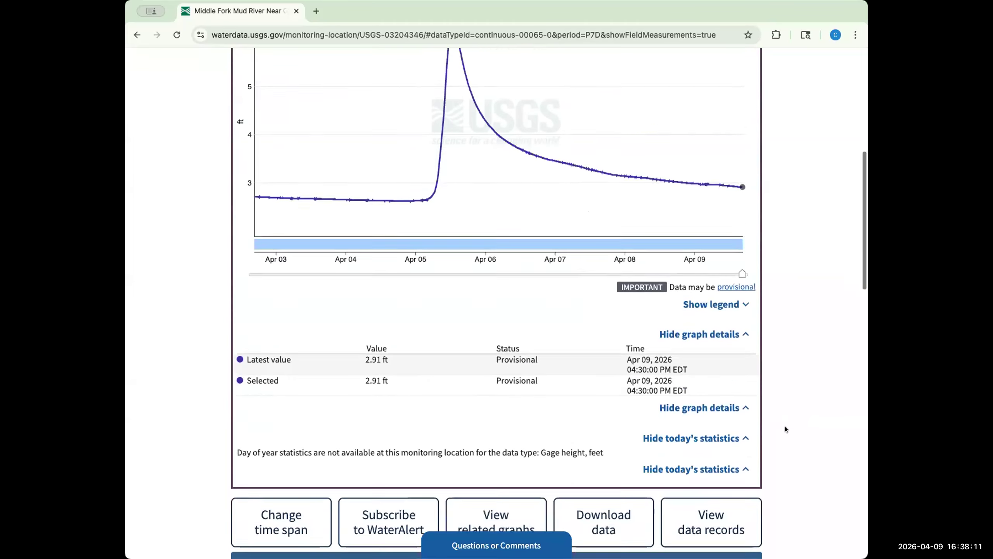
{"action": "scroll", "coordinate": [785, 426], "scroll_direction": "down", "scroll_amount": 6}
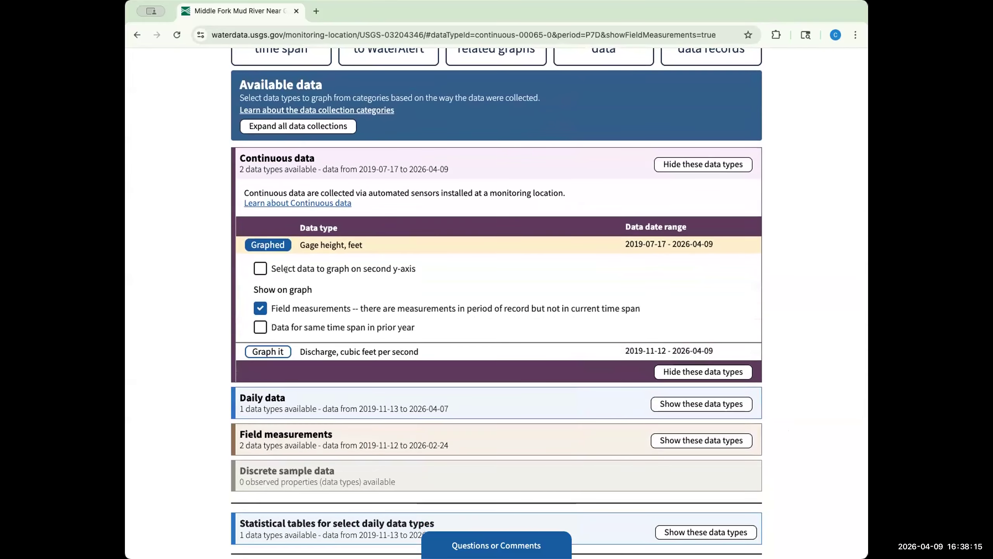
Show the daily data types for the site and graph daily Discharge, cubic feet per second.
{"action": "scroll", "coordinate": [198, 249], "scroll_direction": "up", "scroll_amount": 14}
{"action": "scroll", "coordinate": [198, 250], "scroll_direction": "down", "scroll_amount": 20}
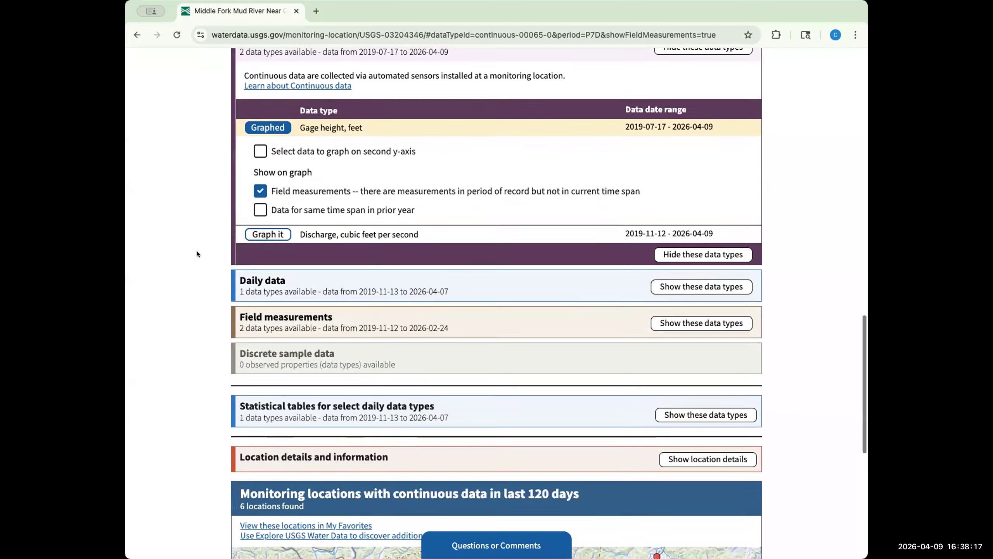
{"action": "scroll", "coordinate": [689, 164], "scroll_direction": "up", "scroll_amount": 2}
{"action": "left_click", "coordinate": [689, 165]}
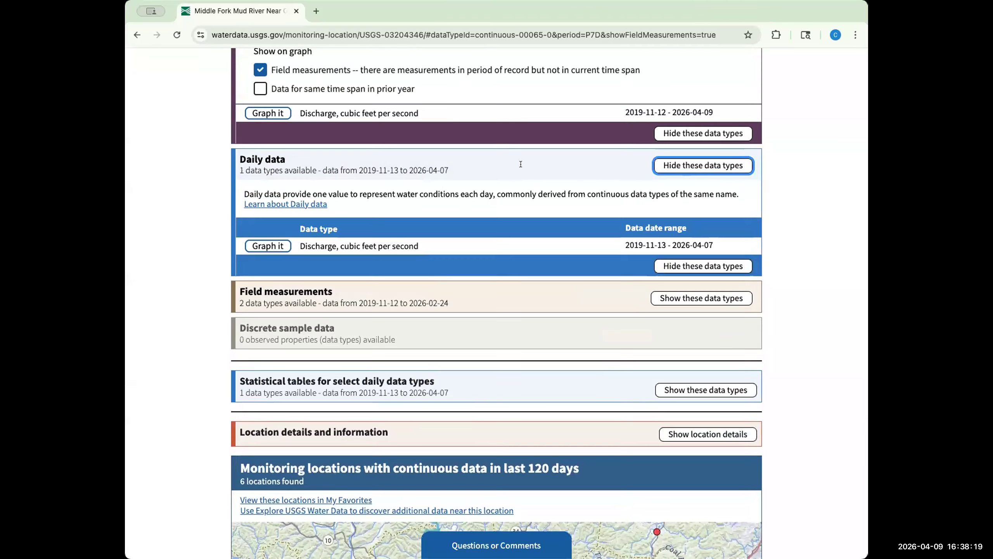
{"action": "left_click", "coordinate": [271, 245]}
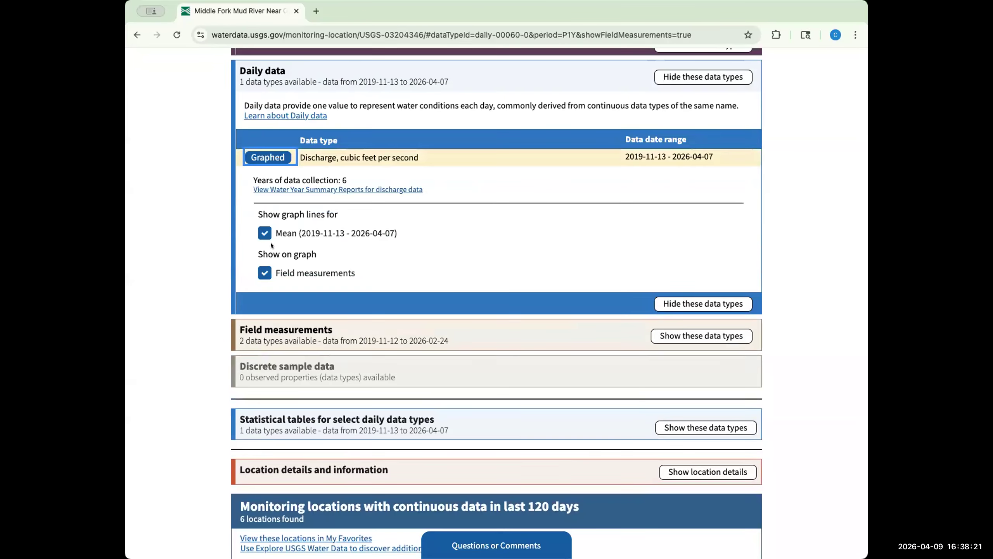
{"action": "scroll", "coordinate": [202, 215], "scroll_direction": "up", "scroll_amount": 15}
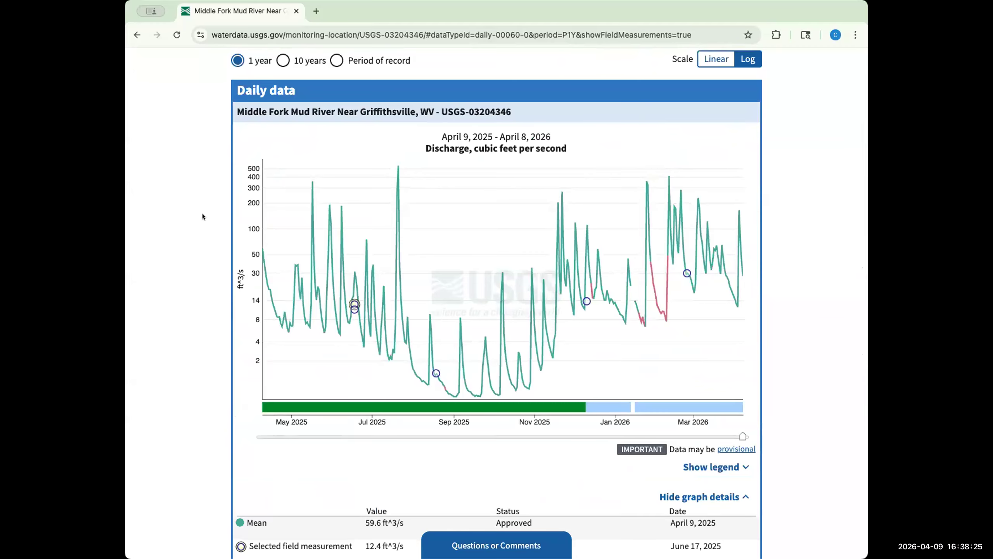
Change the graph's time span to the custom date range 10/01/2024 to 09/30/2025.
{"action": "scroll", "coordinate": [200, 213], "scroll_direction": "down", "scroll_amount": 15}
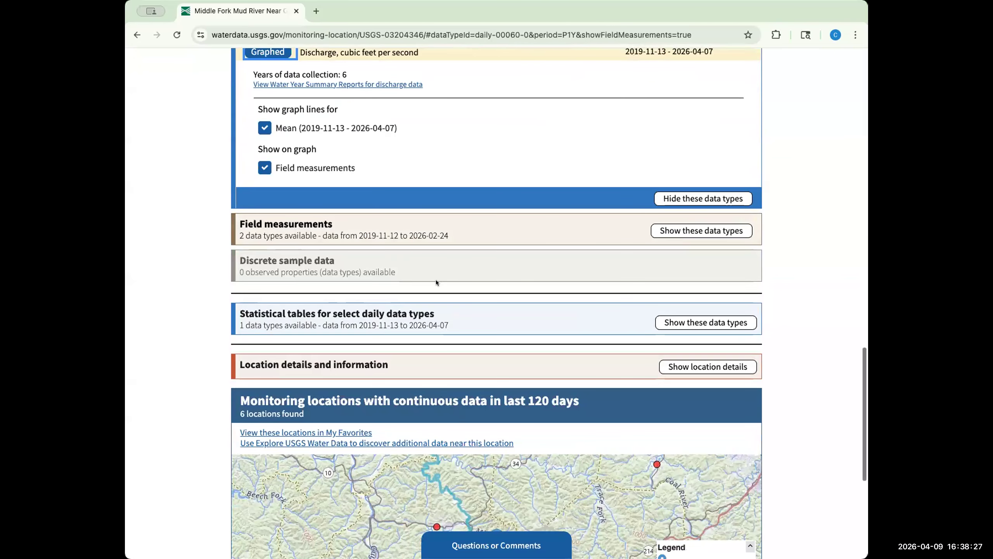
{"action": "scroll", "coordinate": [385, 240], "scroll_direction": "up", "scroll_amount": 8}
{"action": "scroll", "coordinate": [385, 241], "scroll_direction": "up", "scroll_amount": 1}
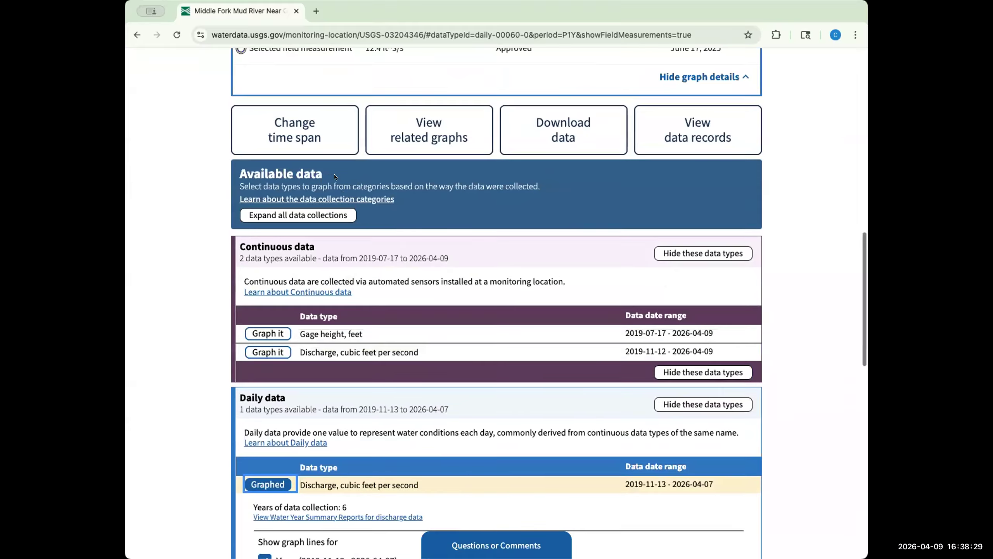
{"action": "left_click", "coordinate": [294, 130]}
{"action": "left_click", "coordinate": [296, 234]}
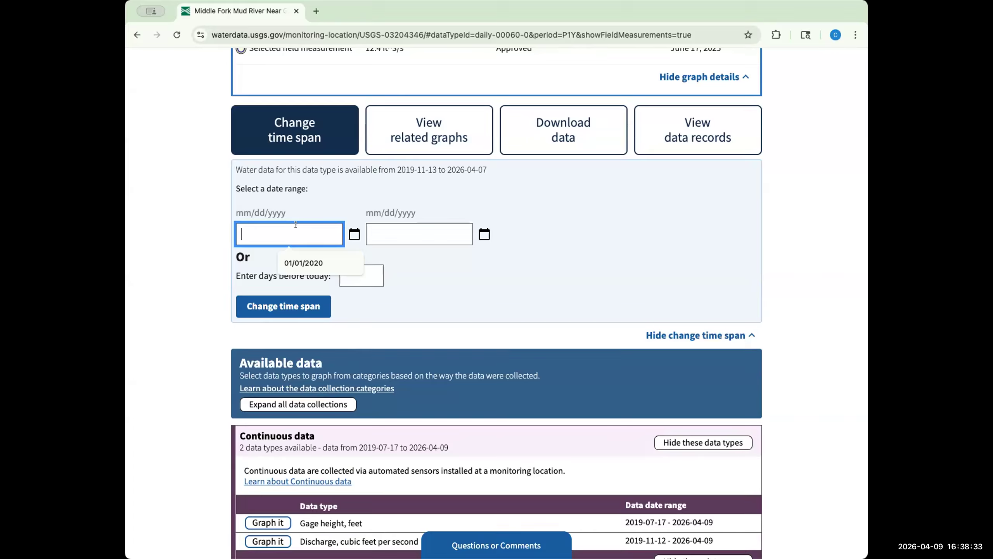
{"action": "type", "text": "10/"}
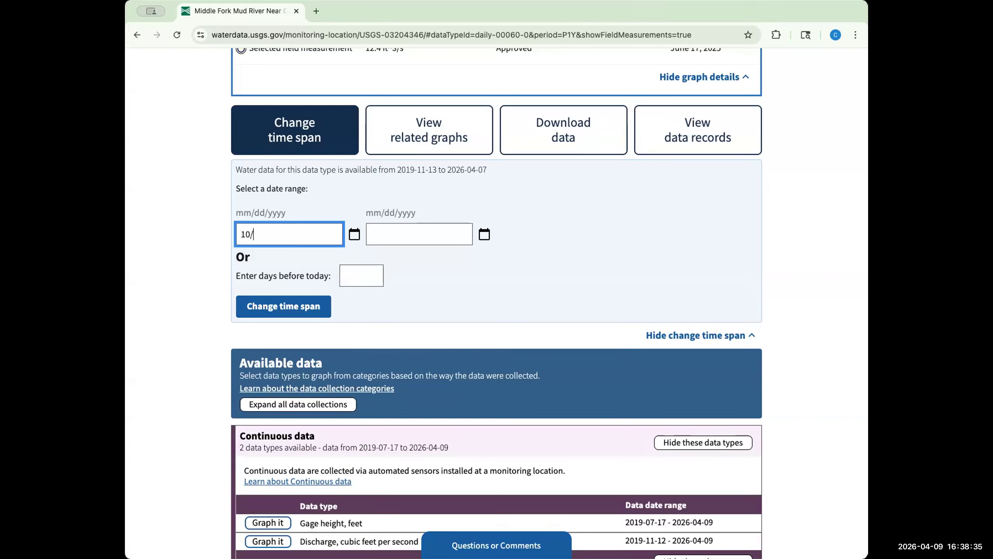
{"action": "type", "text": "01/2024"}
{"action": "key", "text": "Tab"}
{"action": "key", "text": "Tab"}
{"action": "type", "text": "09/30/"}
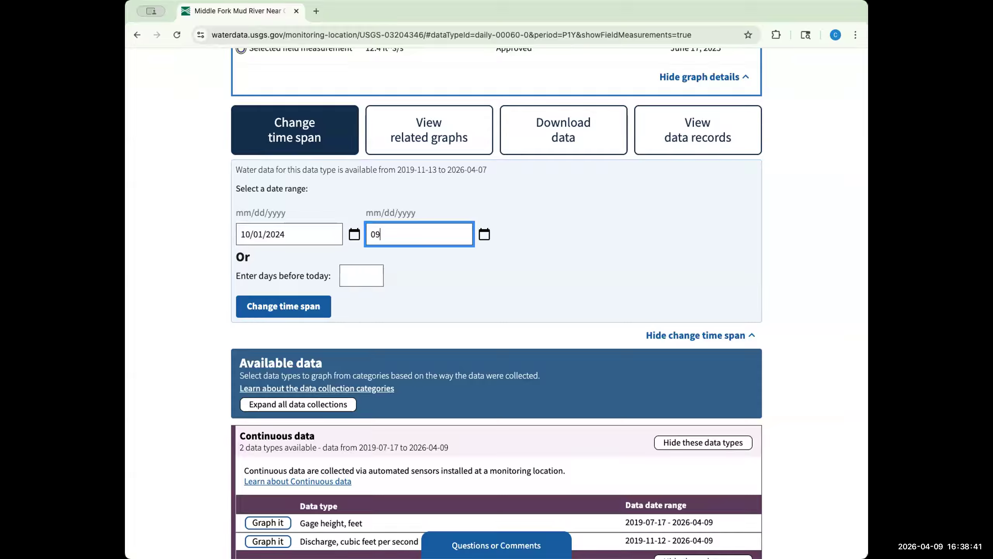
{"action": "type", "text": "2025"}
{"action": "left_click", "coordinate": [293, 309]}
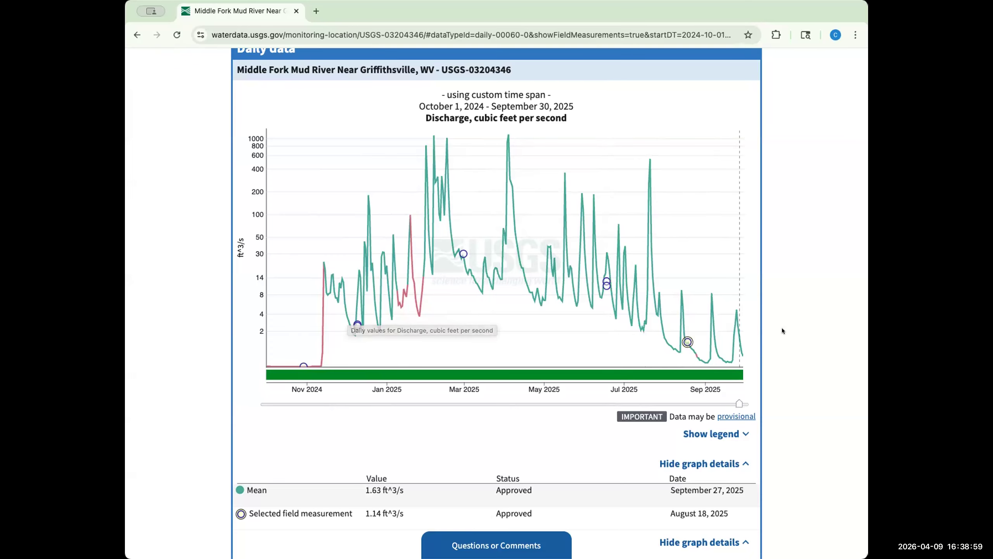
Examine the daily discharge graph over the water year, including the mean values, approval status and field measurements.
{"action": "scroll", "coordinate": [782, 328], "scroll_direction": "down", "scroll_amount": 3}
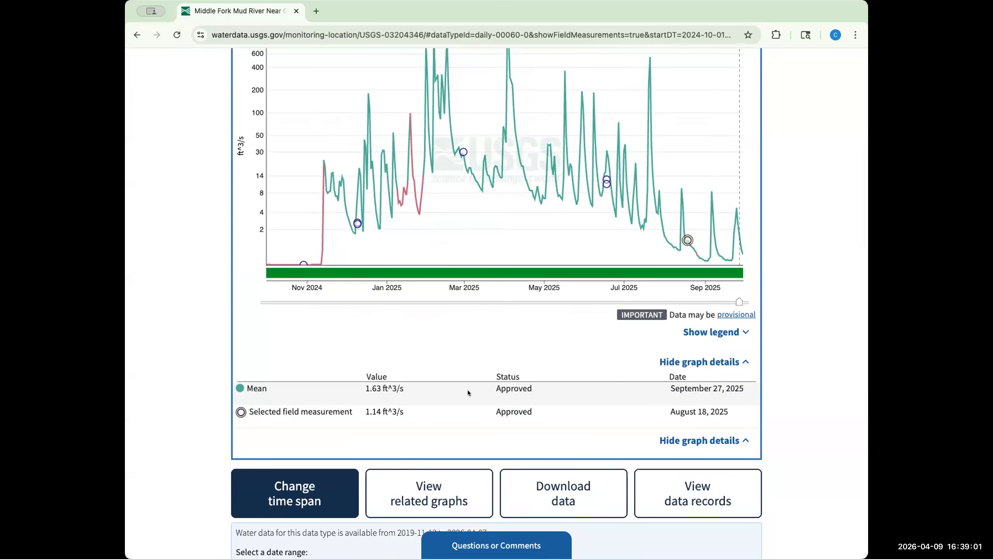
{"action": "scroll", "coordinate": [455, 372], "scroll_direction": "up", "scroll_amount": 2}
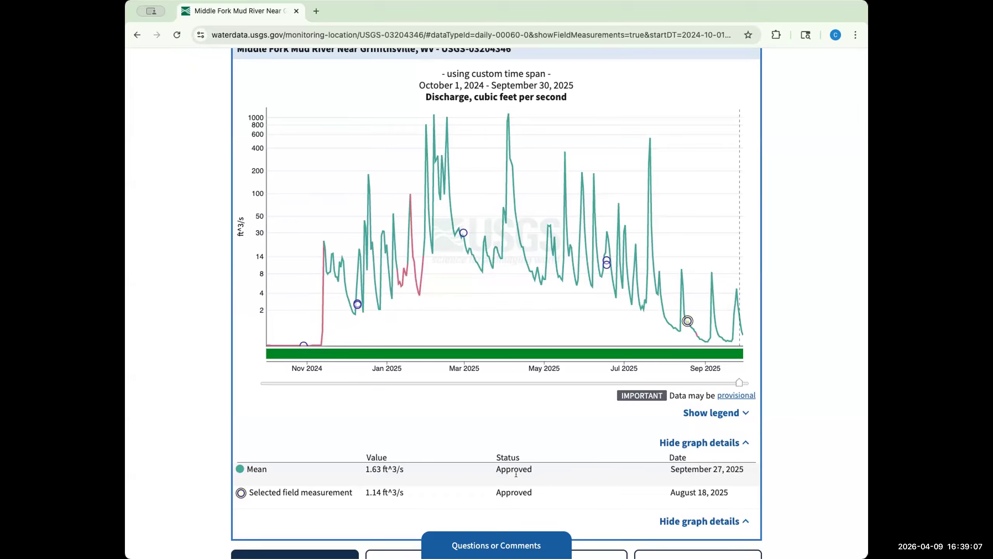
{"action": "scroll", "coordinate": [410, 457], "scroll_direction": "down", "scroll_amount": 4}
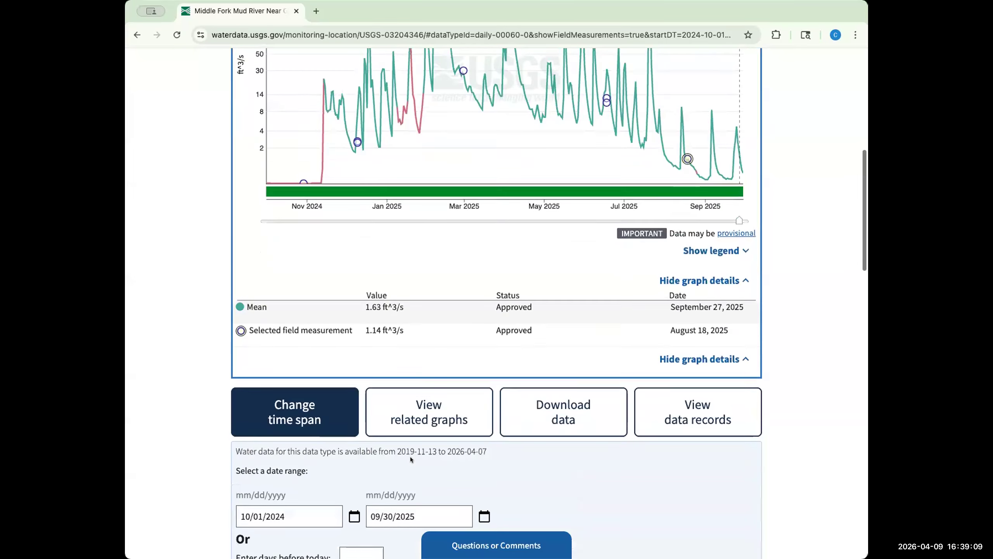
{"action": "scroll", "coordinate": [411, 456], "scroll_direction": "up", "scroll_amount": 2}
{"action": "scroll", "coordinate": [412, 457], "scroll_direction": "up", "scroll_amount": 1}
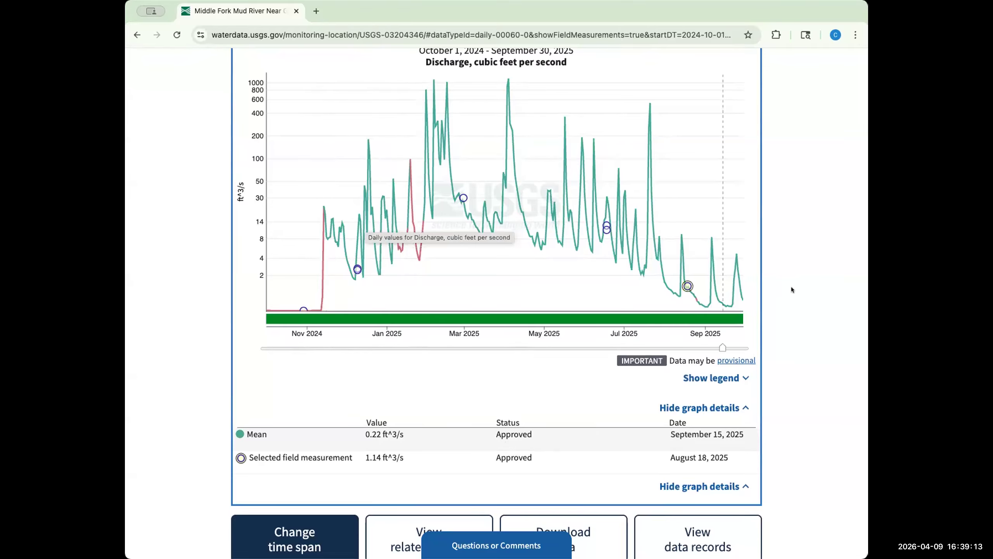
{"action": "scroll", "coordinate": [777, 280], "scroll_direction": "up", "scroll_amount": 1}
{"action": "scroll", "coordinate": [778, 280], "scroll_direction": "down", "scroll_amount": 2}
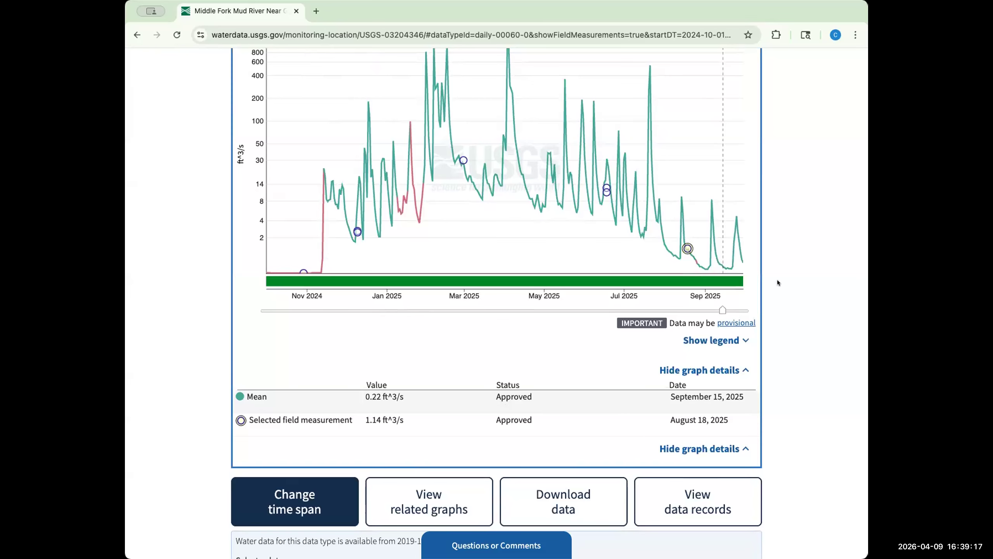
{"action": "scroll", "coordinate": [777, 280], "scroll_direction": "down", "scroll_amount": 1}
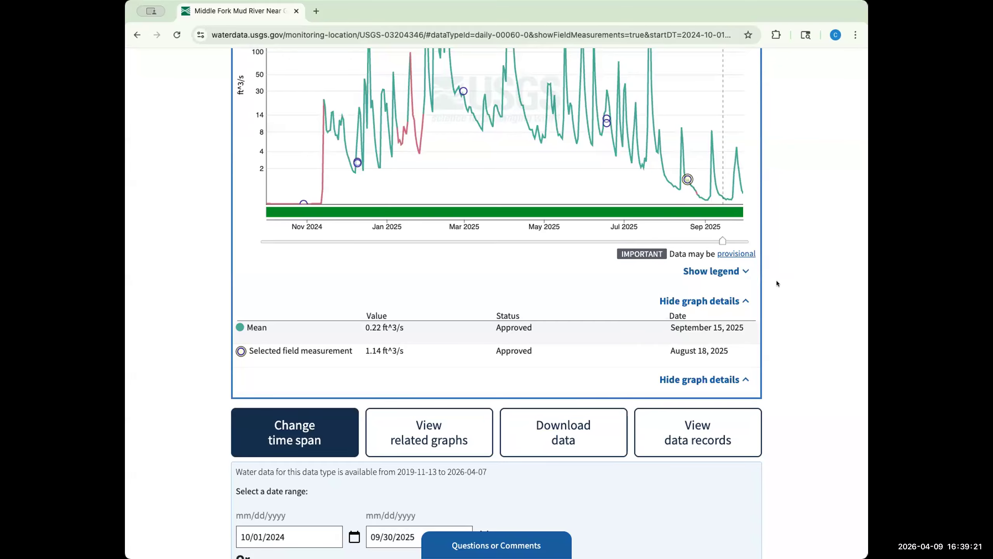
{"action": "scroll", "coordinate": [780, 283], "scroll_direction": "up", "scroll_amount": 5}
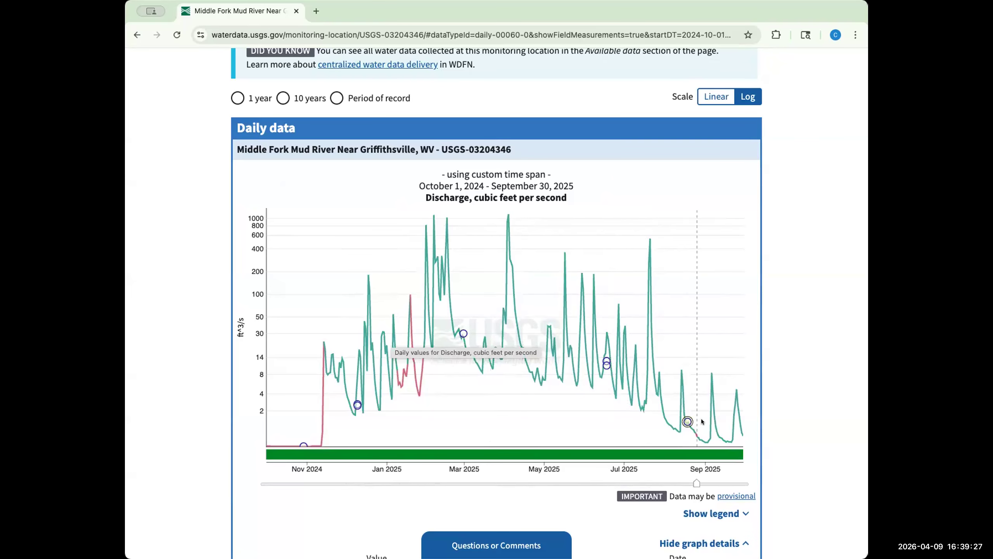
{"action": "scroll", "coordinate": [790, 370], "scroll_direction": "down", "scroll_amount": 1}
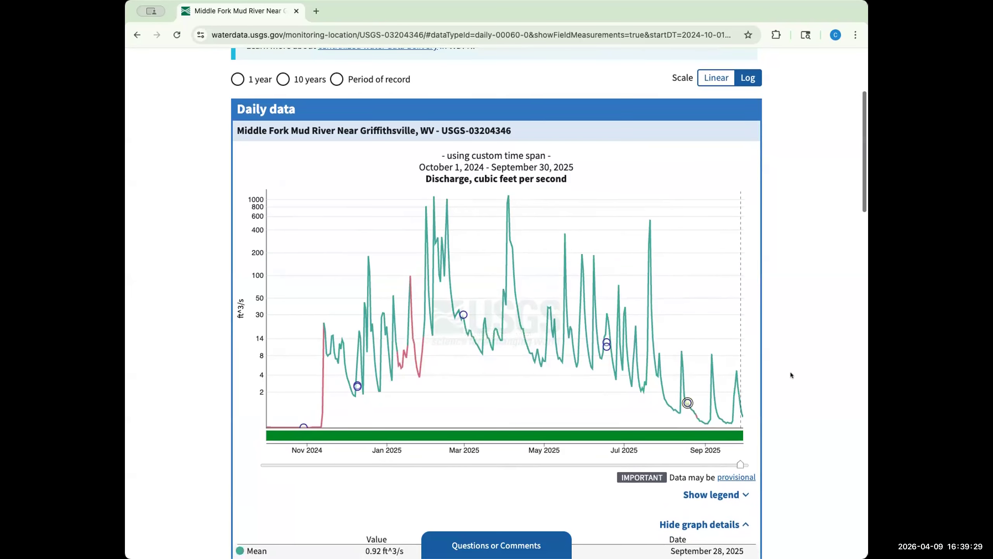
{"action": "scroll", "coordinate": [790, 372], "scroll_direction": "down", "scroll_amount": 1}
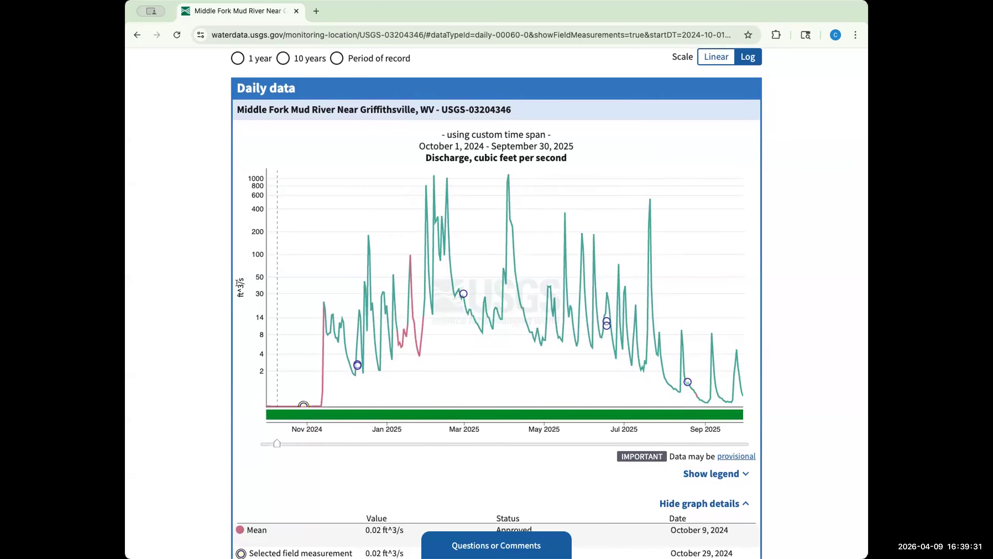
Download the Daily data - Mean dataset for the selected time span.
{"action": "scroll", "coordinate": [799, 359], "scroll_direction": "down", "scroll_amount": 15}
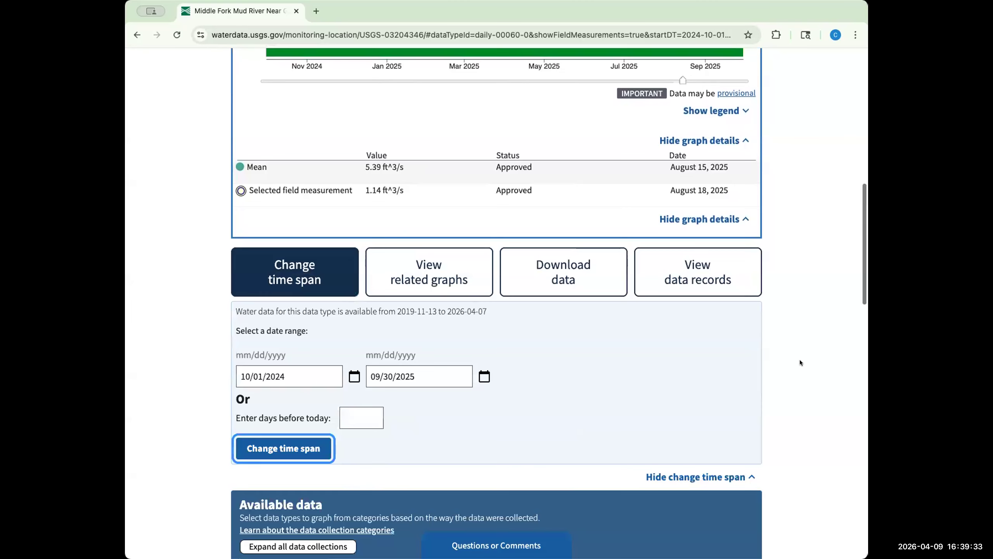
{"action": "left_click", "coordinate": [582, 263]}
{"action": "scroll", "coordinate": [240, 322], "scroll_direction": "up", "scroll_amount": 1}
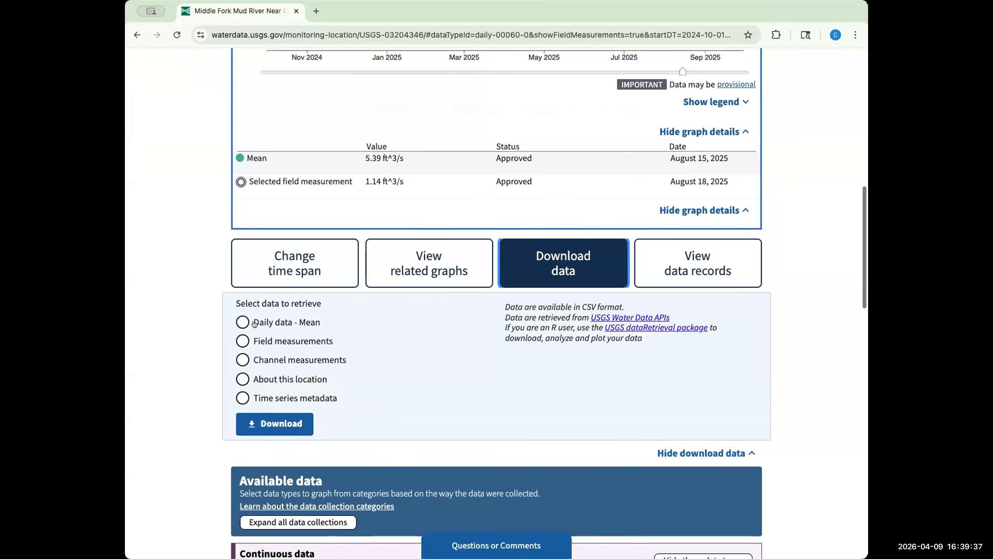
{"action": "left_click", "coordinate": [241, 322]}
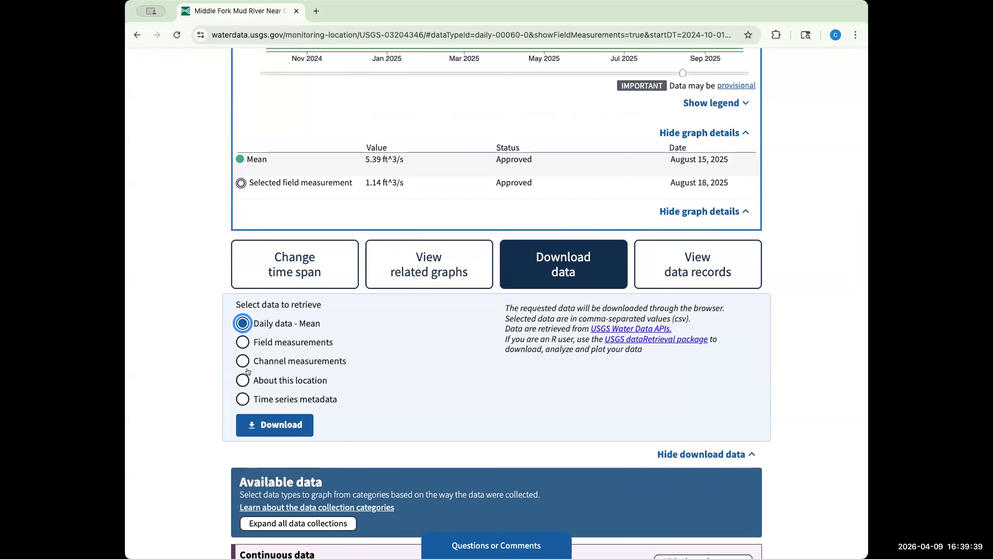
{"action": "left_click", "coordinate": [286, 420]}
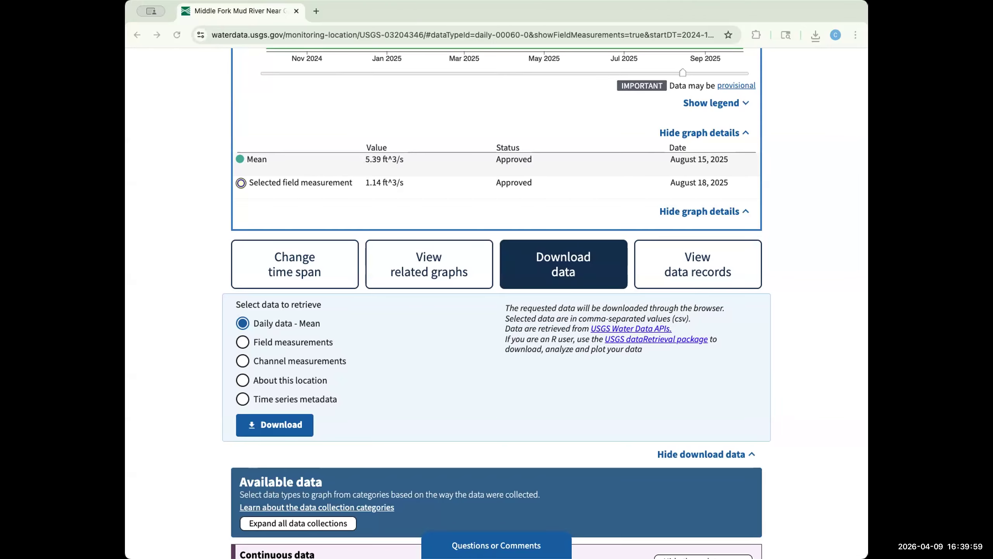
Switch to Finder, open the Downloads folder, and sort the files by Date Added with the newest first.
{"action": "key", "text": "super+Tab"}
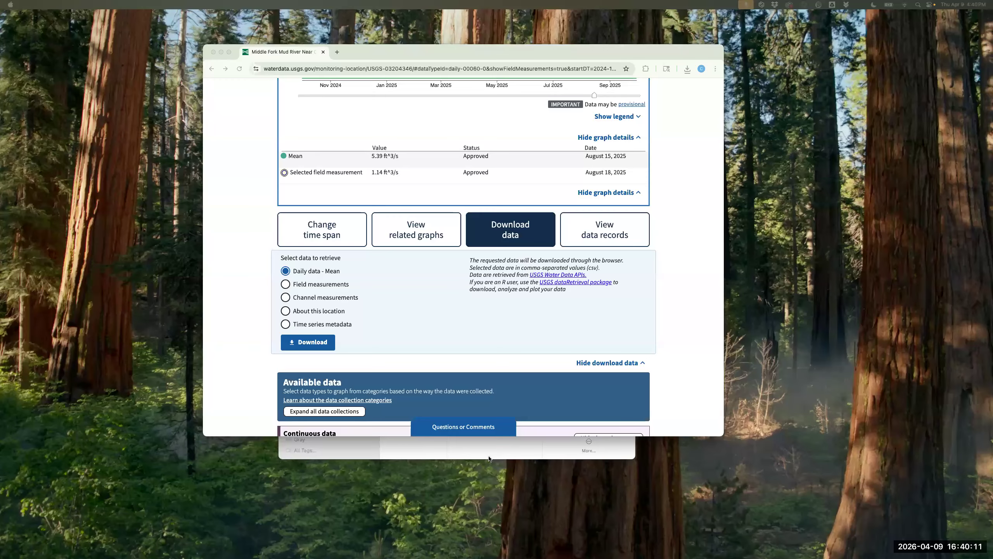
{"action": "left_click", "coordinate": [476, 448]}
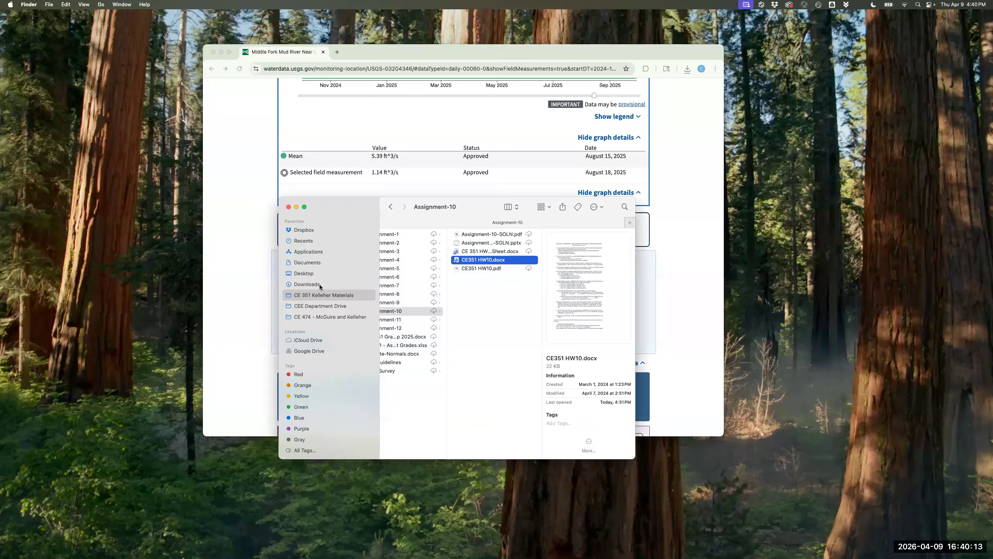
{"action": "left_click", "coordinate": [352, 283]}
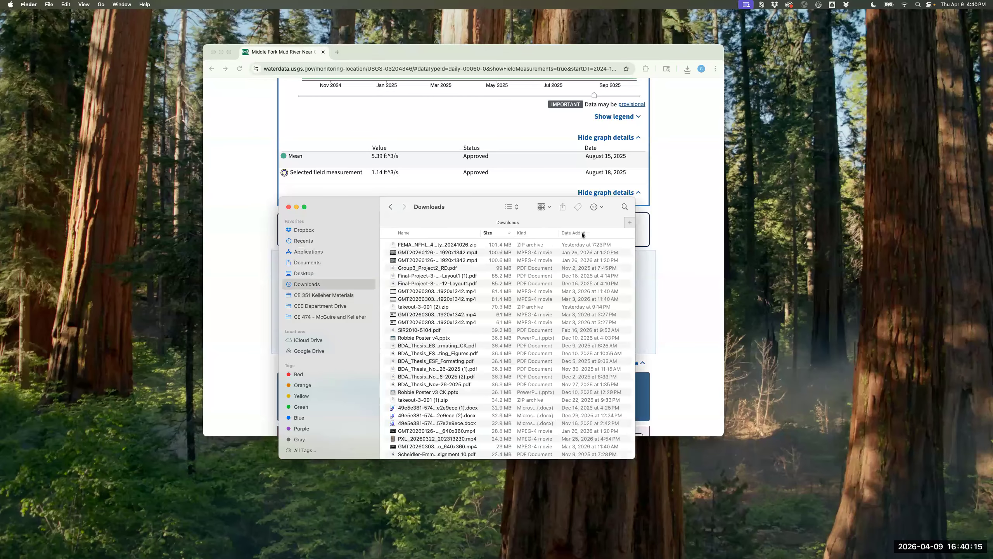
{"action": "scroll", "coordinate": [583, 234], "scroll_direction": "up", "scroll_amount": 1}
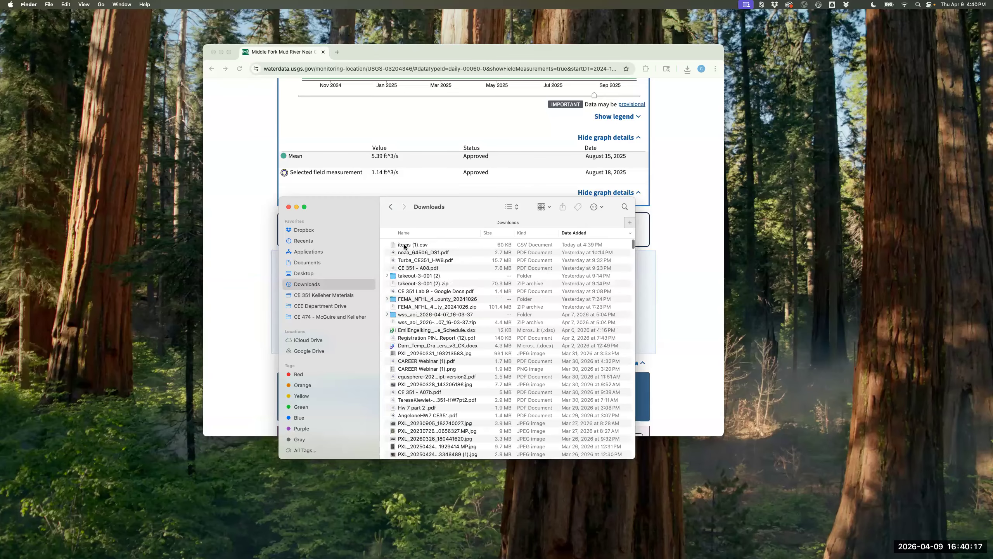
Rename the downloaded items (1).csv file as USGS 03204346.csv.
{"action": "left_click", "coordinate": [404, 245]}
{"action": "key", "text": "Return"}
{"action": "type", "text": "usgs"}
{"action": "type", "text": "USGS 03204346"}
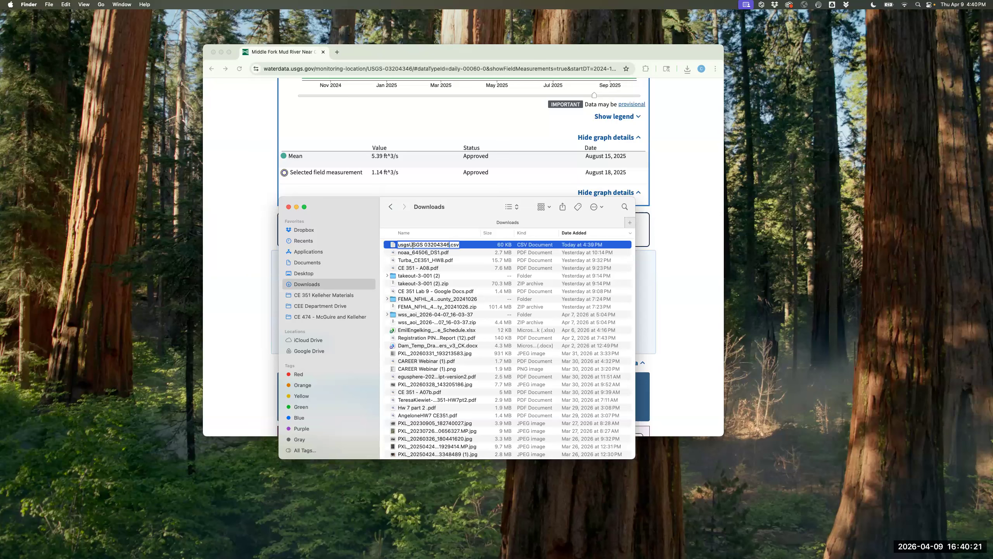
{"action": "left_click_drag", "start_coordinate": [406, 245], "coordinate": [397, 245]}
{"action": "key", "text": "BackSpace"}
{"action": "key", "text": "Return"}
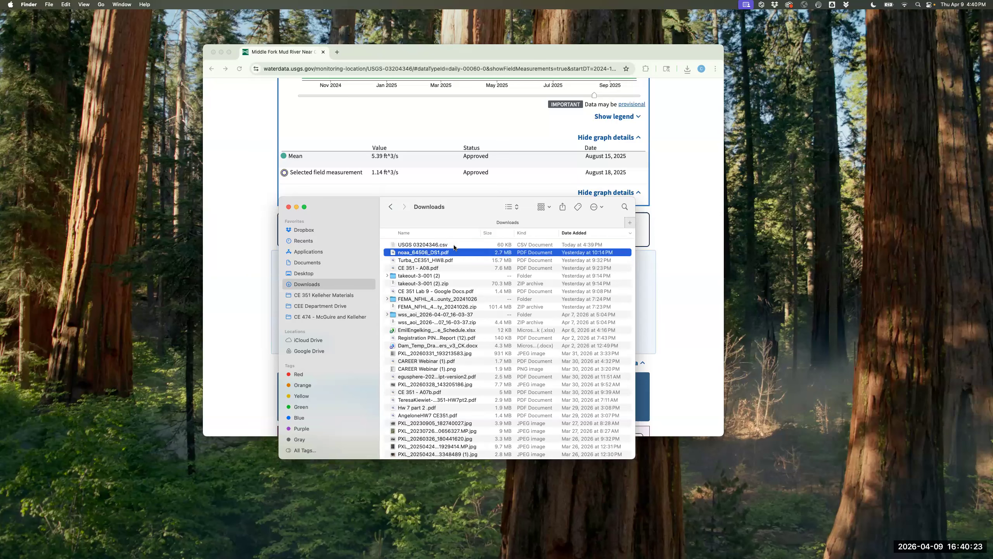
Paste the USGS 03204346.csv file into the Desktop folder and select it there.
{"action": "left_click", "coordinate": [362, 273]}
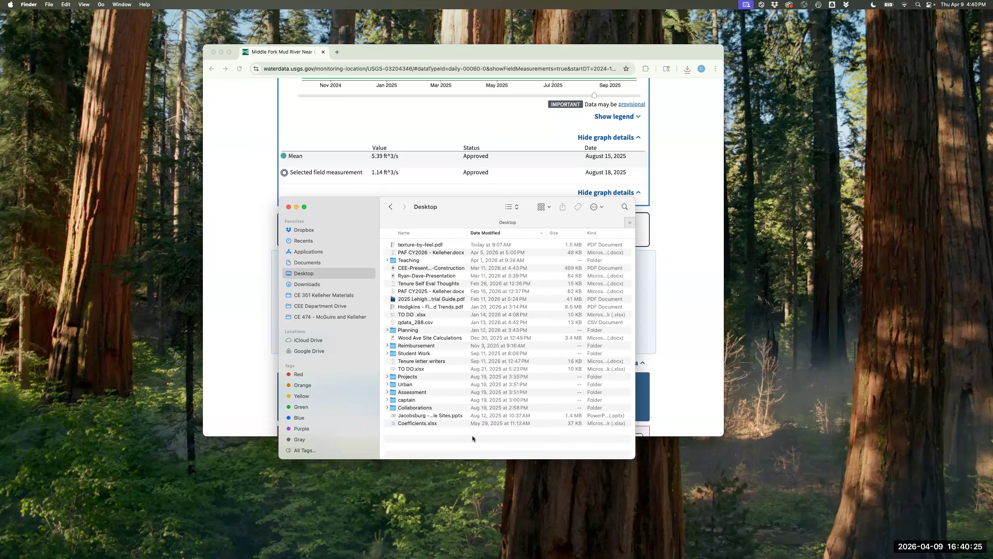
{"action": "key", "text": "super+v"}
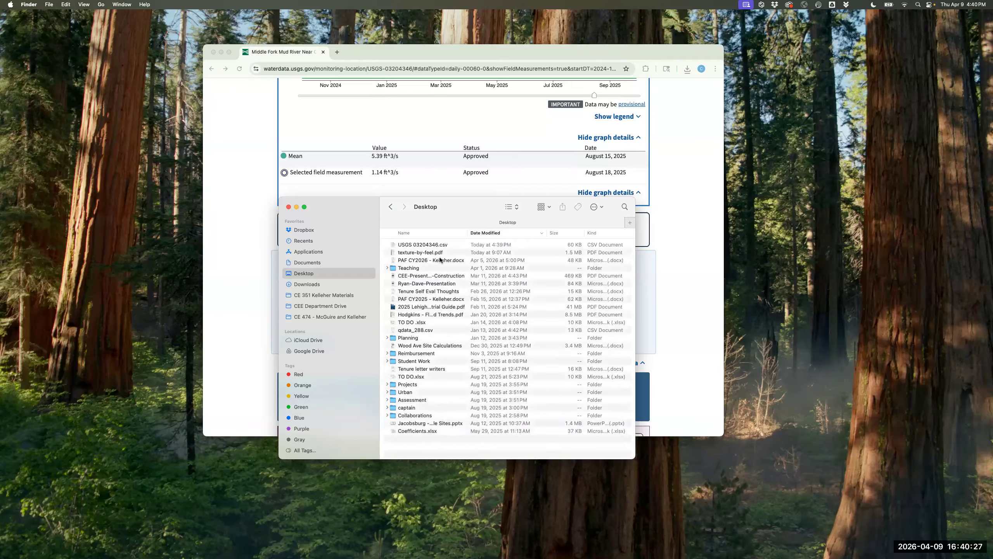
{"action": "left_click", "coordinate": [416, 246]}
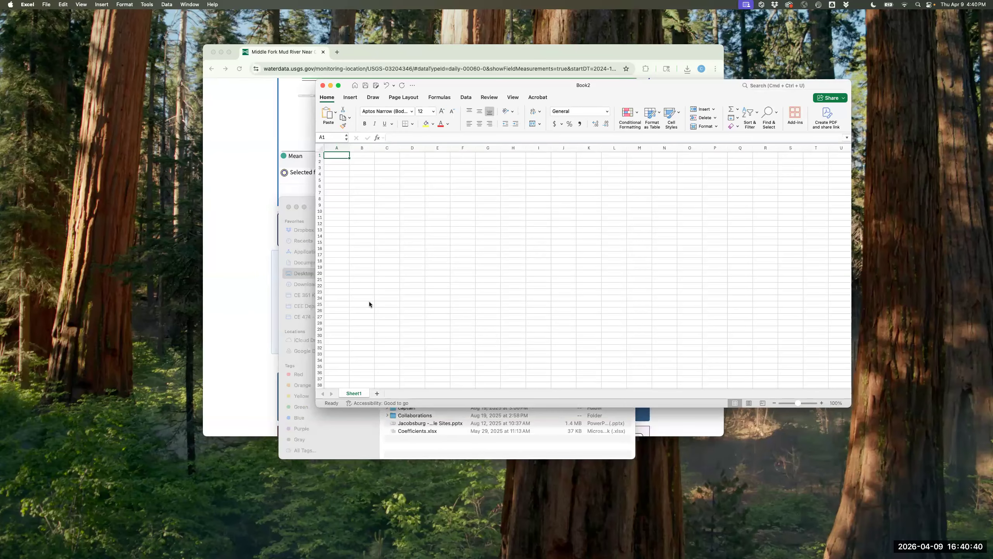
Open USGS 03204346.csv from the Desktop in Excel, declining the default data conversion that removes leading zeros.
{"action": "left_click", "coordinate": [425, 245]}
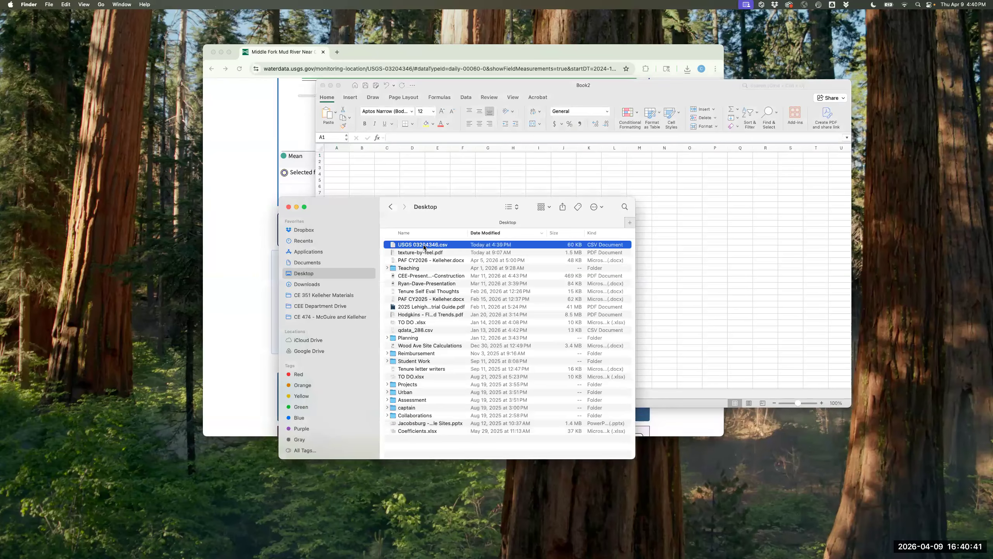
{"action": "right_click", "coordinate": [424, 247]}
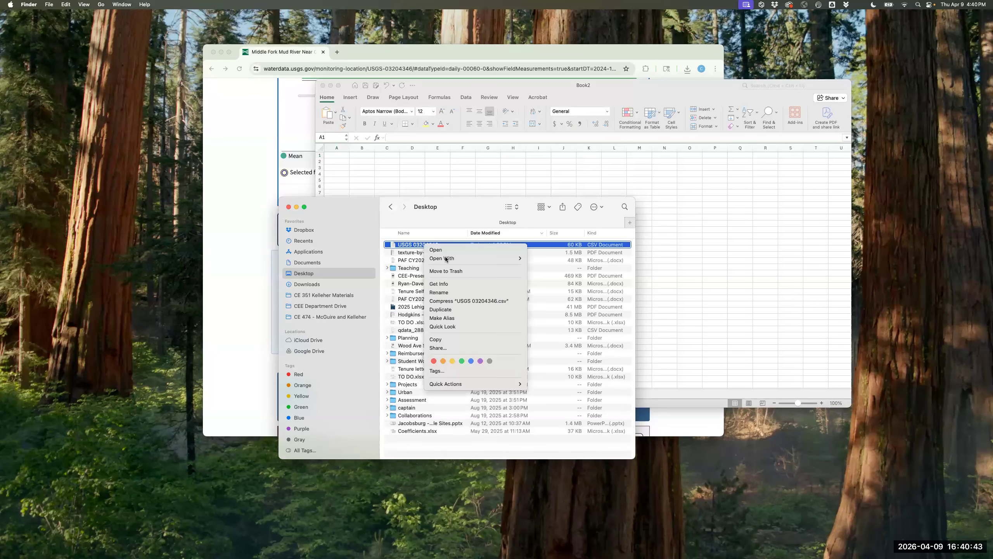
{"action": "mouse_move", "coordinate": [509, 258]}
{"action": "left_click", "coordinate": [574, 279]}
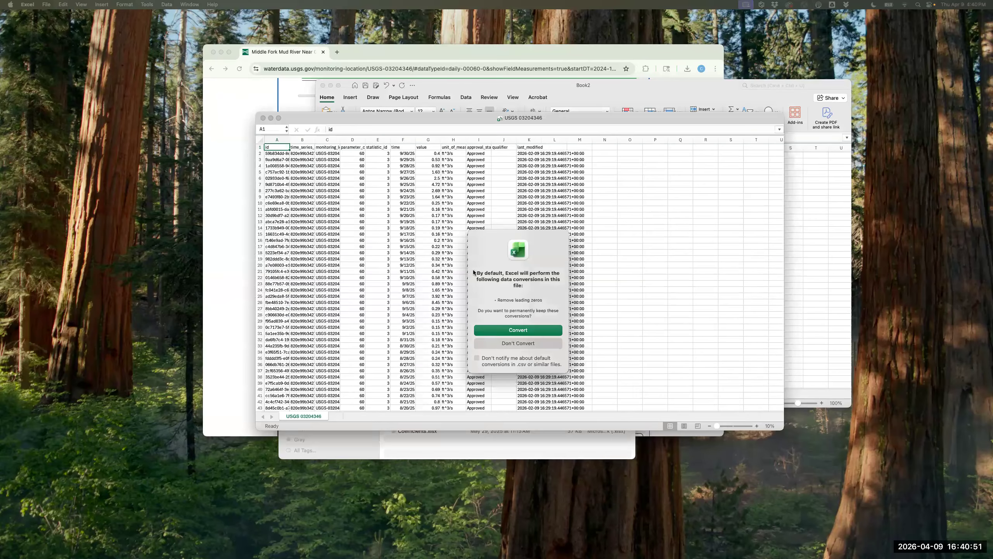
{"action": "left_click", "coordinate": [529, 344]}
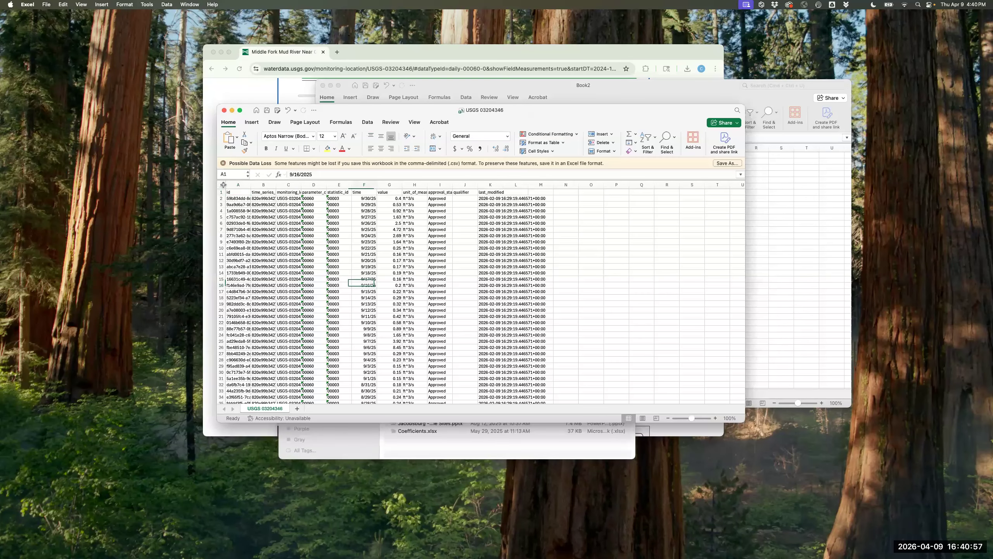
Copy the entire USGS 03204346 sheet into the blank workbook Book2 starting at A1, and autofit all column widths.
{"action": "left_click", "coordinate": [221, 185]}
{"action": "key", "text": "super+c"}
{"action": "left_click", "coordinate": [779, 232]}
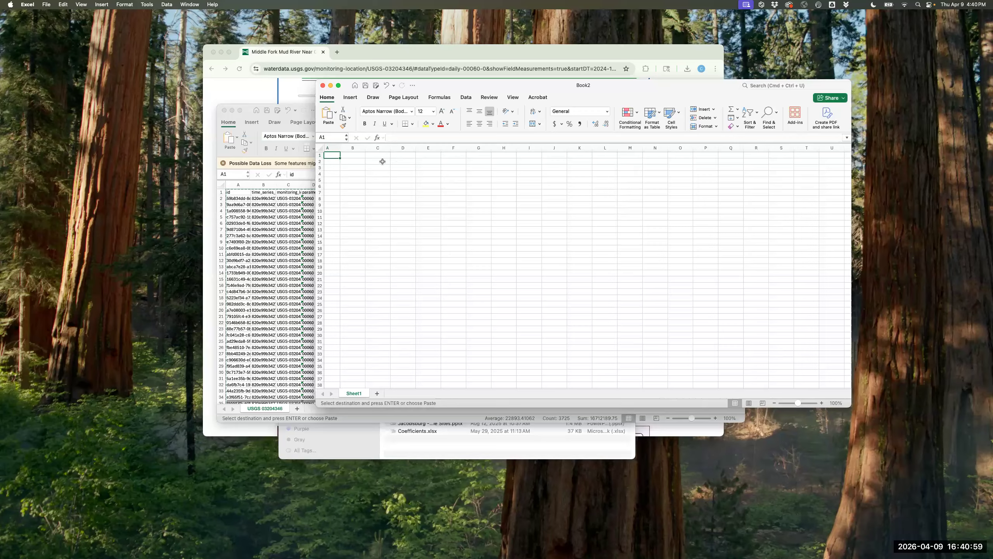
{"action": "key", "text": "super+v"}
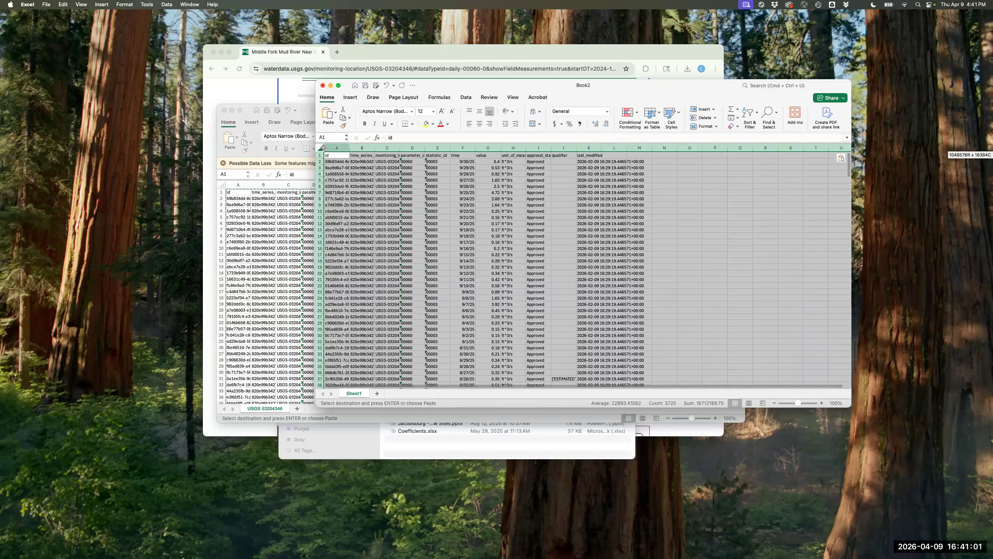
{"action": "double_click", "coordinate": [349, 147]}
{"action": "left_click", "coordinate": [461, 224]}
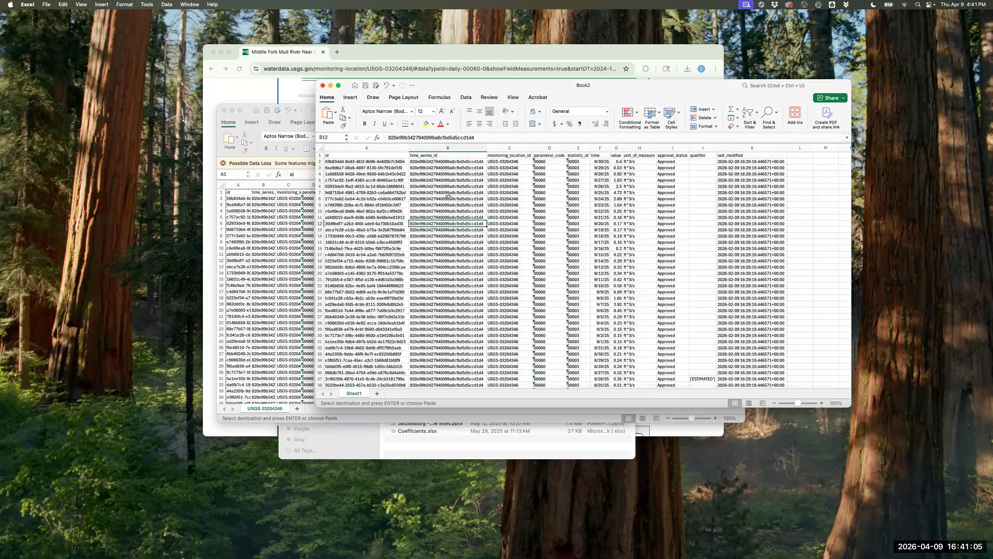
Delete the id and time_series_id columns from the pasted data in Book2.
{"action": "left_click_drag", "start_coordinate": [449, 149], "coordinate": [361, 153]}
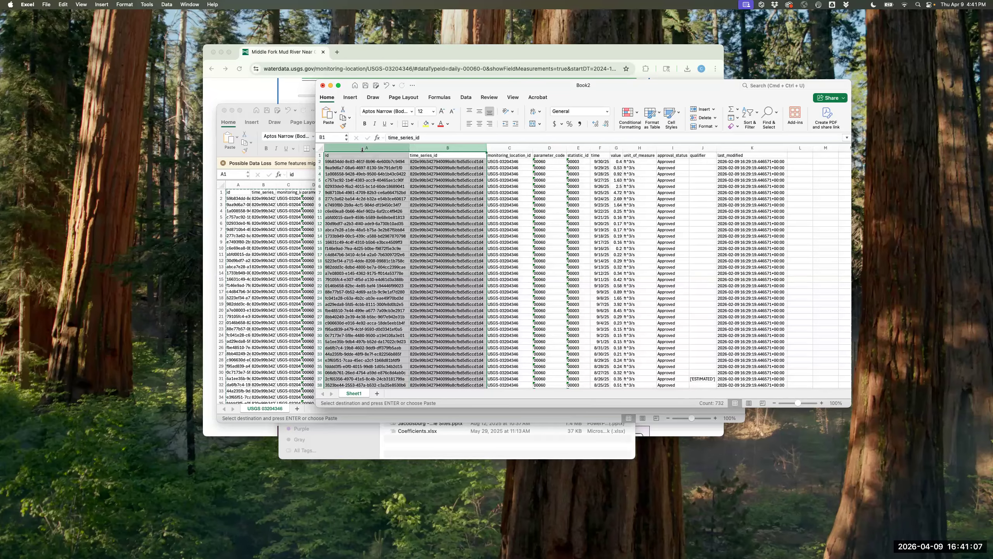
{"action": "right_click", "coordinate": [360, 150]}
{"action": "left_click", "coordinate": [406, 203]}
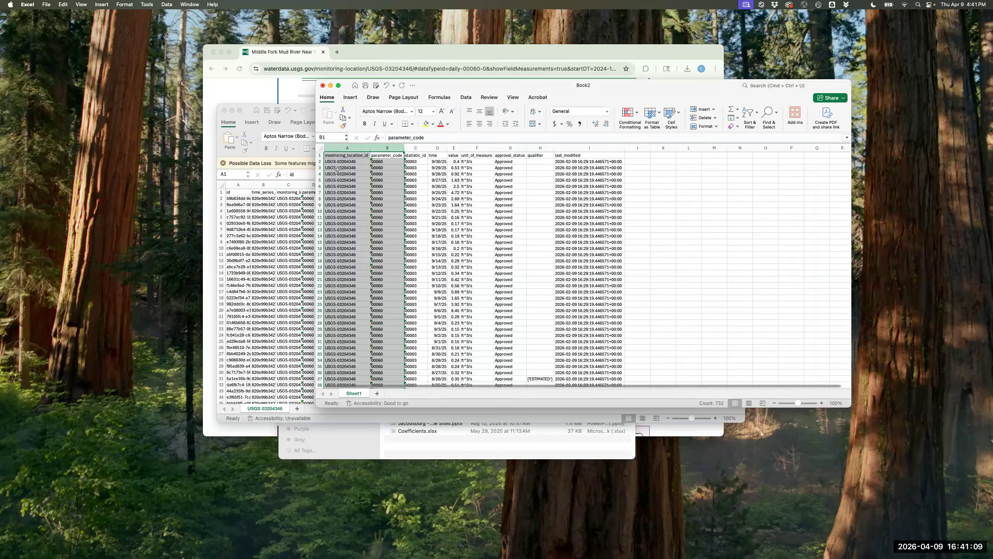
{"action": "left_click", "coordinate": [376, 161]}
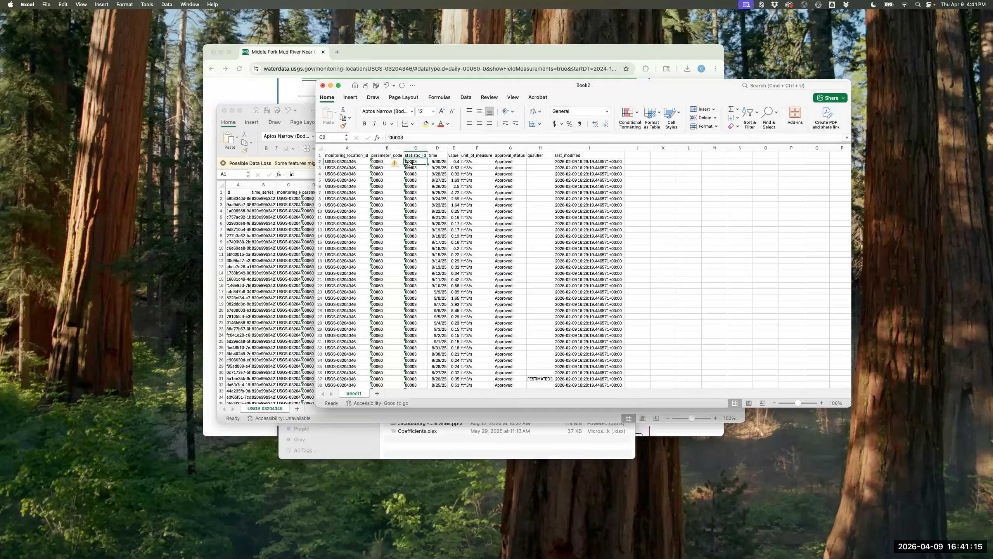
Delete the parameter_code and statistic_id columns.
{"action": "left_click_drag", "start_coordinate": [387, 148], "coordinate": [421, 150]}
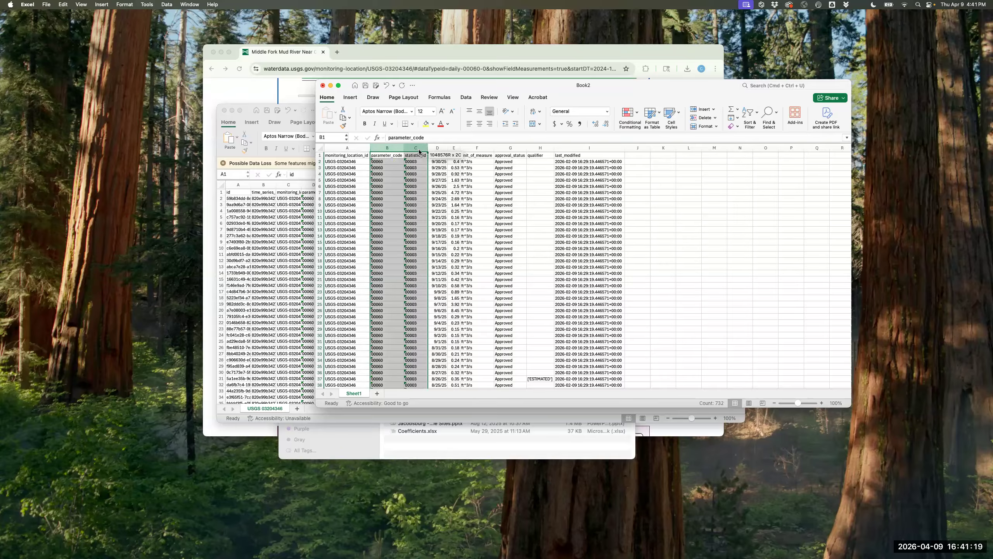
{"action": "right_click", "coordinate": [419, 150]}
{"action": "key", "text": "Escape"}
{"action": "key", "text": "super+minus"}
{"action": "left_click", "coordinate": [380, 161]}
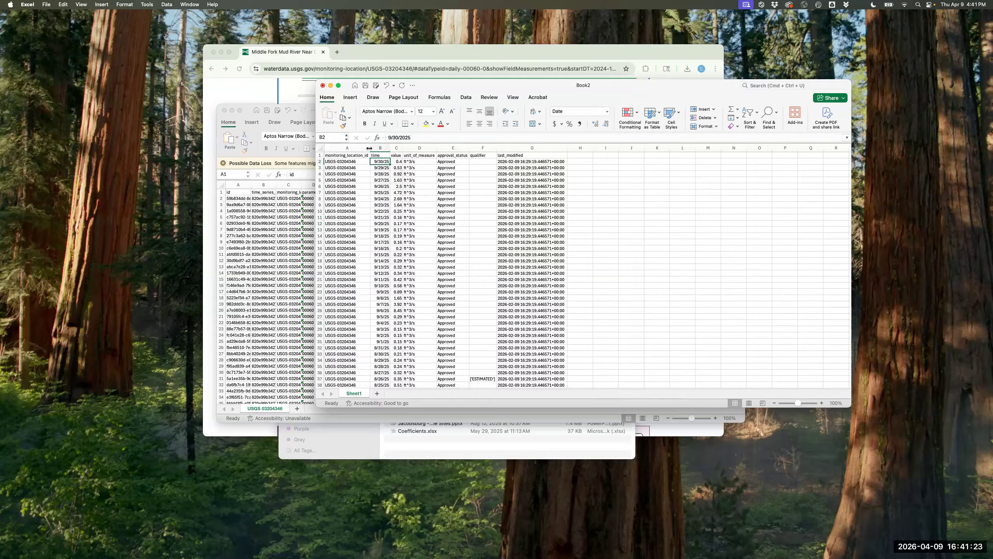
Delete the approval_status, qualifier and last_modified columns.
{"action": "left_click", "coordinate": [420, 148]}
{"action": "left_click_drag", "start_coordinate": [444, 150], "coordinate": [501, 158]}
{"action": "scroll", "coordinate": [488, 301], "scroll_direction": "down", "scroll_amount": 6}
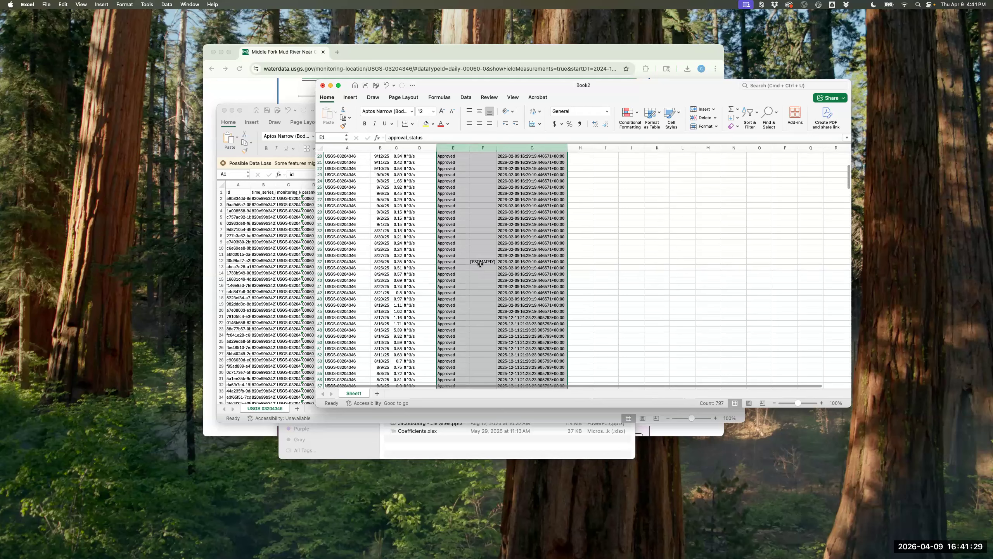
{"action": "scroll", "coordinate": [481, 263], "scroll_direction": "up", "scroll_amount": 6}
{"action": "right_click", "coordinate": [454, 186]}
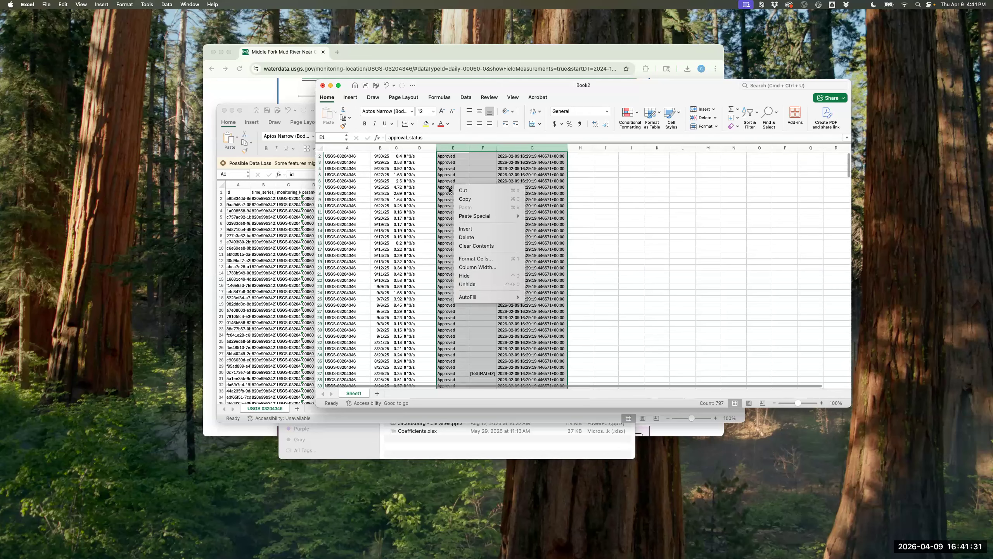
{"action": "left_click", "coordinate": [466, 237]}
{"action": "scroll", "coordinate": [391, 168], "scroll_direction": "up", "scroll_amount": 1}
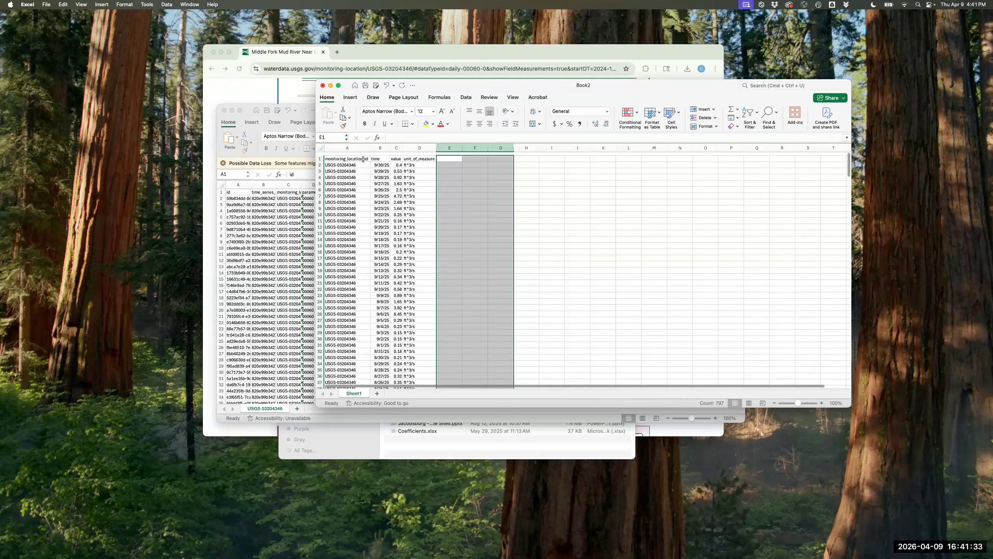
{"action": "left_click_drag", "start_coordinate": [385, 162], "coordinate": [382, 199]}
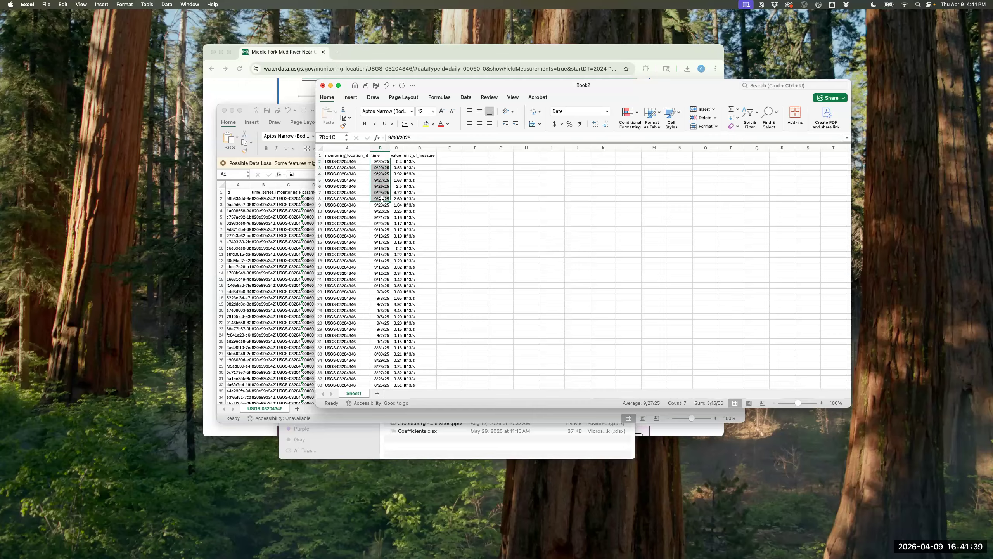
{"action": "left_click", "coordinate": [416, 186]}
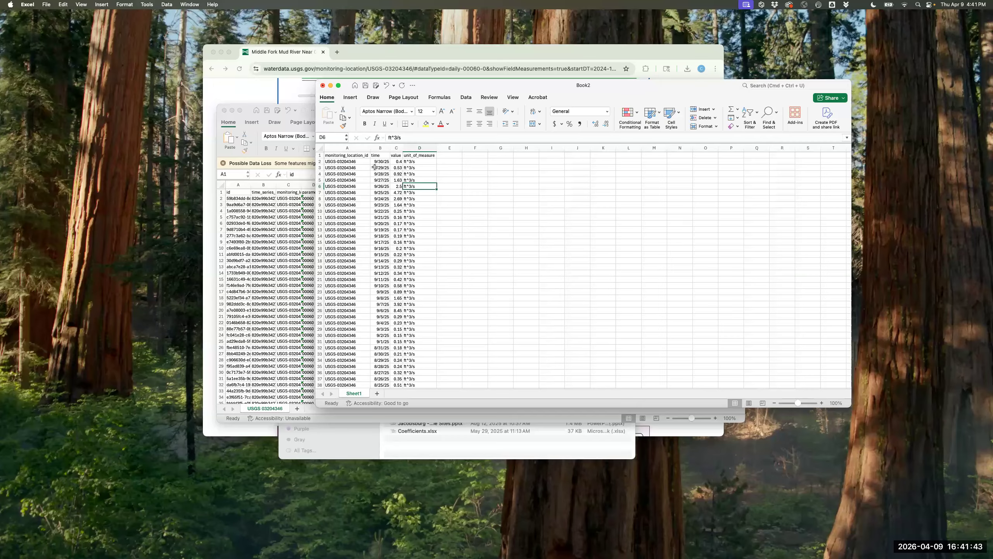
{"action": "left_click", "coordinate": [387, 175]}
{"action": "left_click_drag", "start_coordinate": [345, 147], "coordinate": [436, 185]}
{"action": "left_click", "coordinate": [458, 208]}
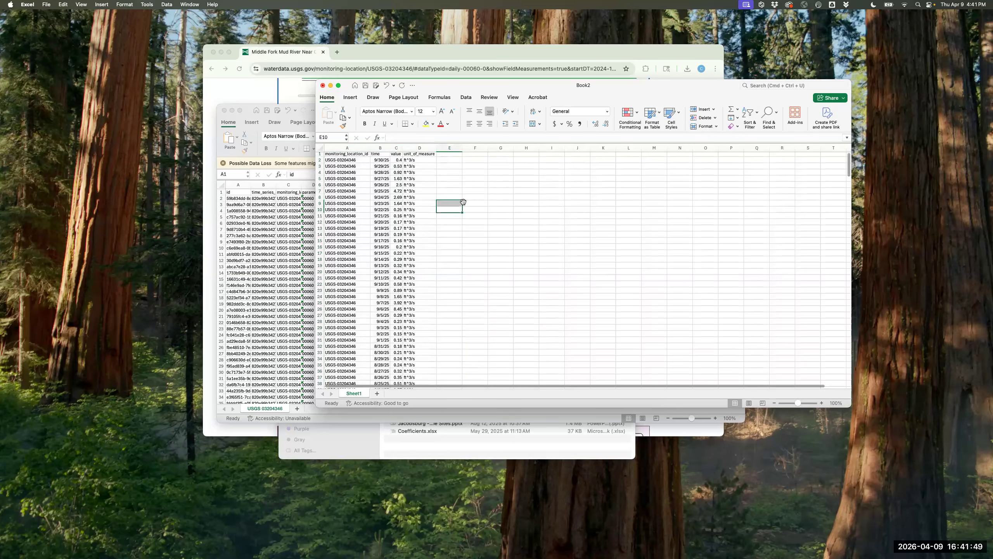
Sort the four remaining columns, A to D, by time from oldest to newest.
{"action": "left_click_drag", "start_coordinate": [474, 83], "coordinate": [408, 92]}
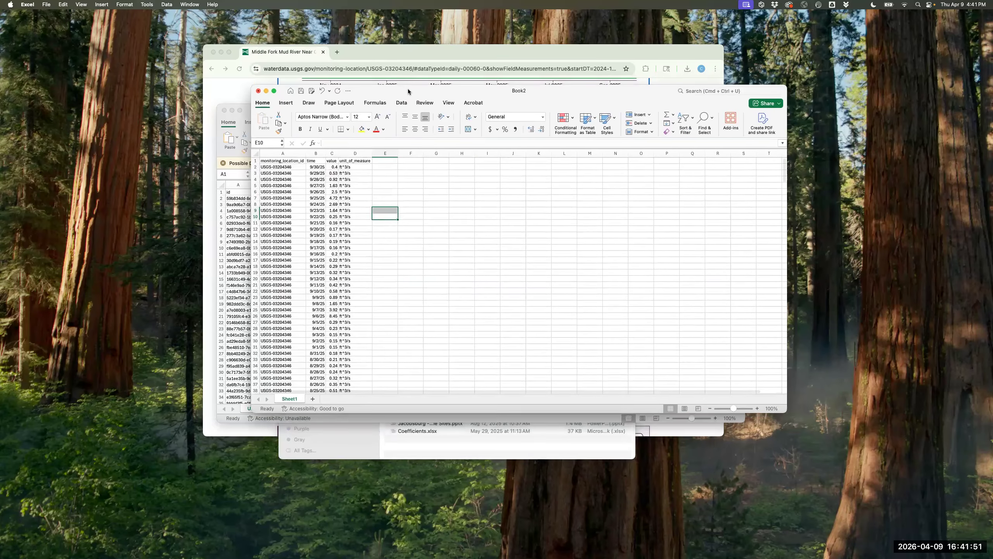
{"action": "left_click_drag", "start_coordinate": [269, 156], "coordinate": [359, 156]}
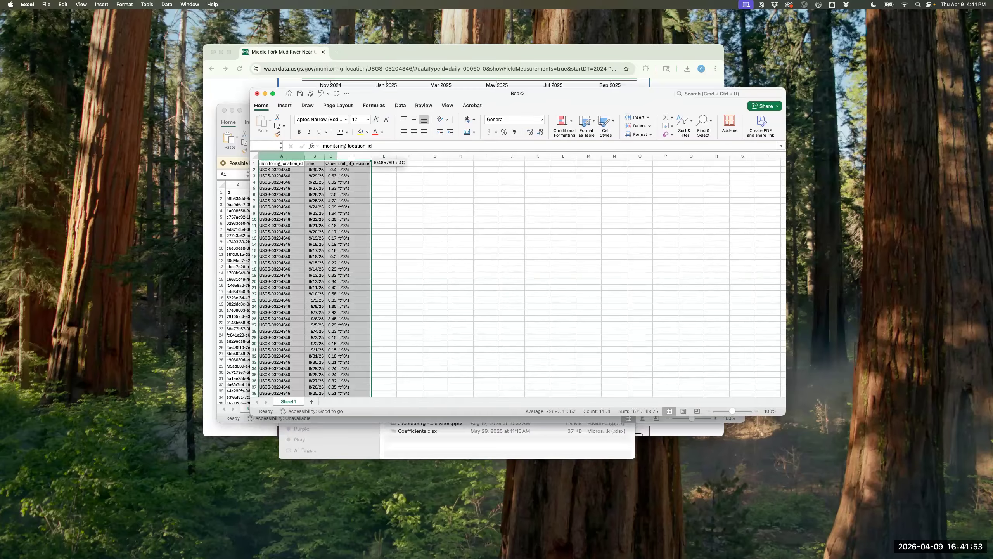
{"action": "left_click", "coordinate": [401, 106]}
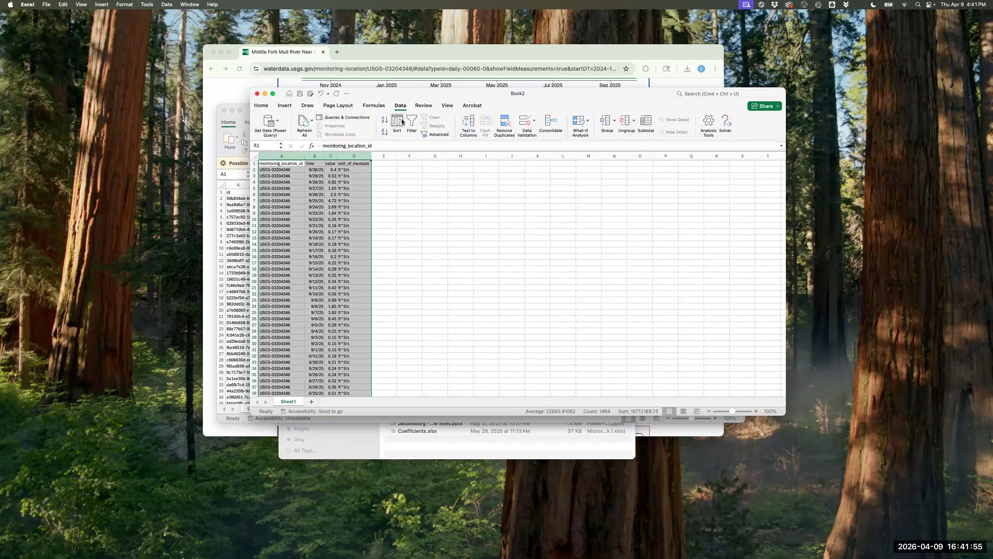
{"action": "left_click", "coordinate": [398, 123]}
{"action": "left_click", "coordinate": [215, 230]}
{"action": "left_click", "coordinate": [203, 238]}
{"action": "left_click", "coordinate": [381, 298]}
{"action": "left_click", "coordinate": [354, 232]}
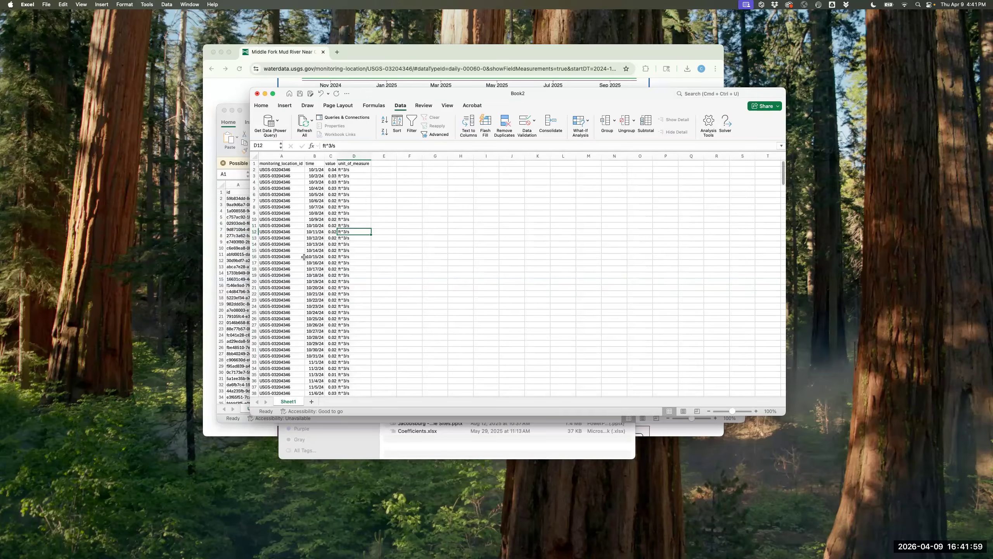
{"action": "left_click", "coordinate": [392, 184]}
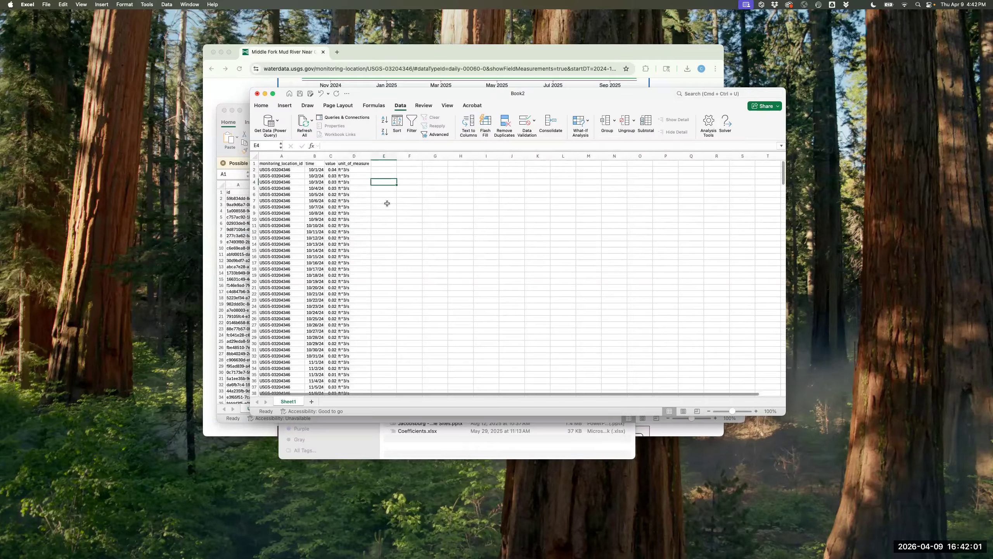
{"action": "left_click_drag", "start_coordinate": [451, 91], "coordinate": [436, 137]}
{"action": "left_click_drag", "start_coordinate": [279, 202], "coordinate": [322, 206]}
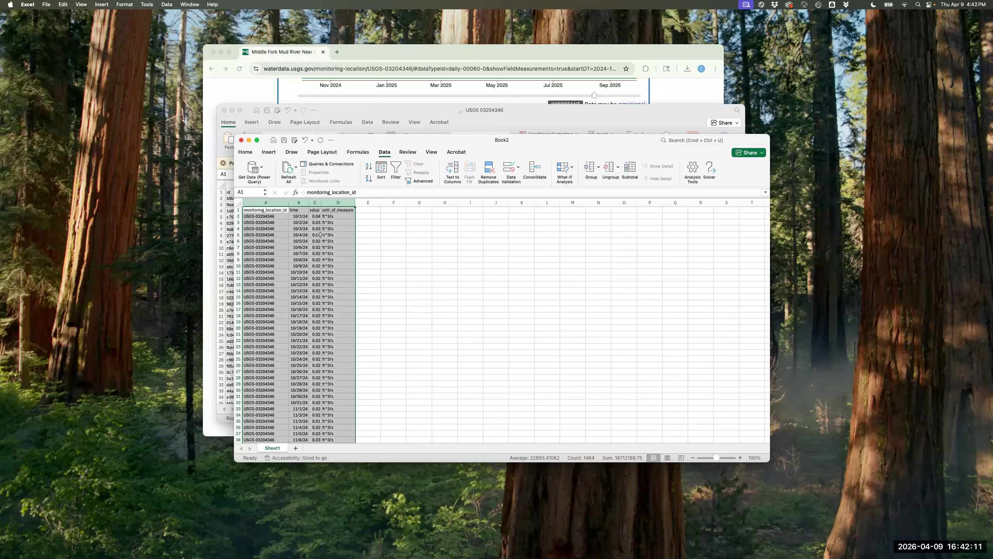
{"action": "left_click_drag", "start_coordinate": [420, 138], "coordinate": [421, 130]}
{"action": "left_click", "coordinate": [439, 266]}
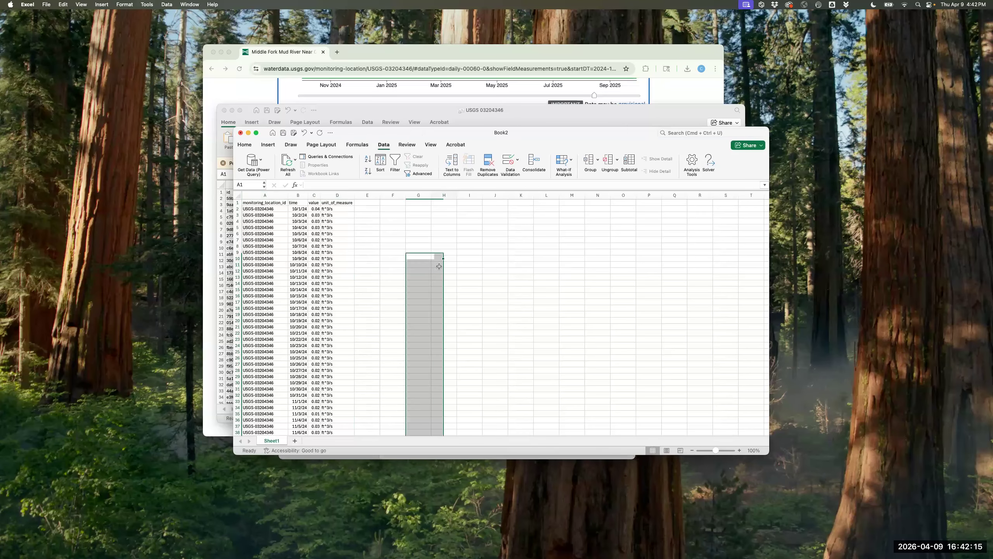